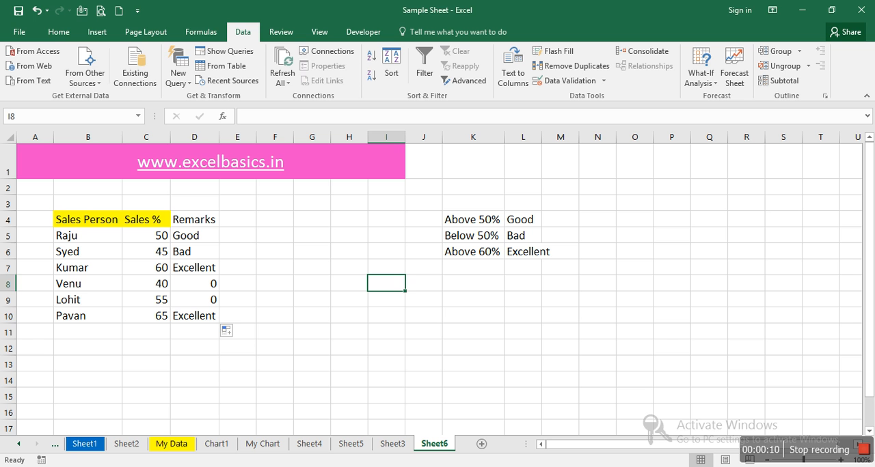
{"action": "left_click", "coordinate": [190, 34]}
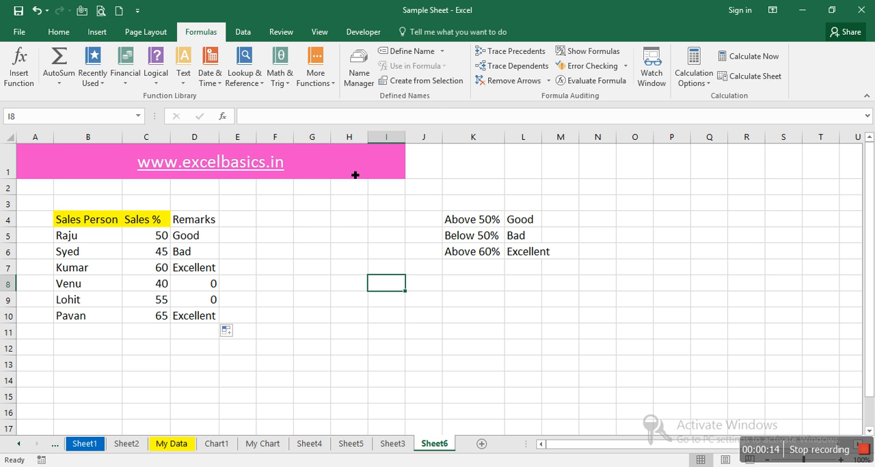
{"action": "left_click", "coordinate": [497, 250]}
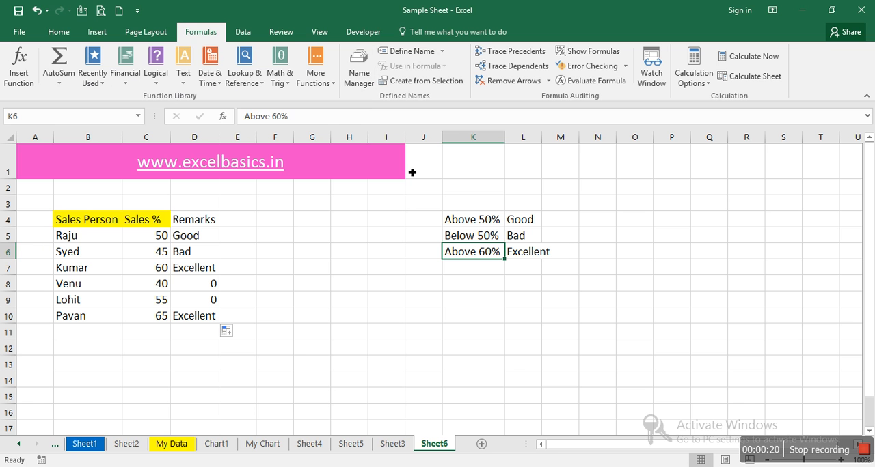
{"action": "left_click", "coordinate": [379, 265]}
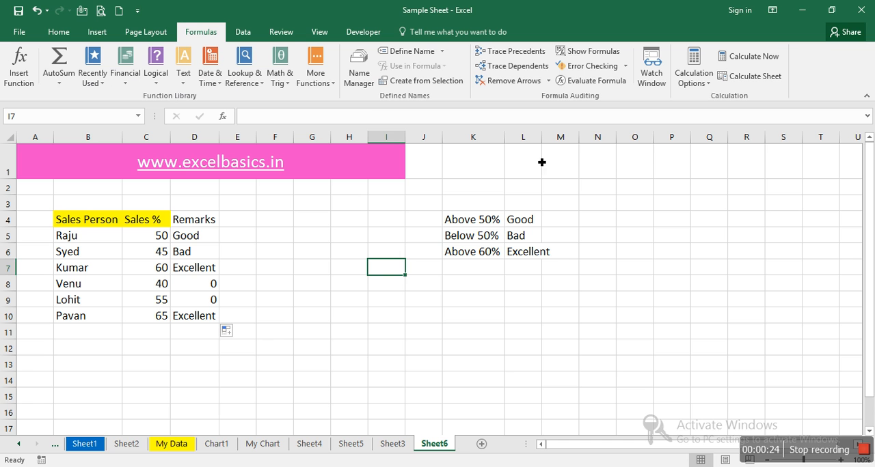
{"action": "left_click", "coordinate": [640, 249]}
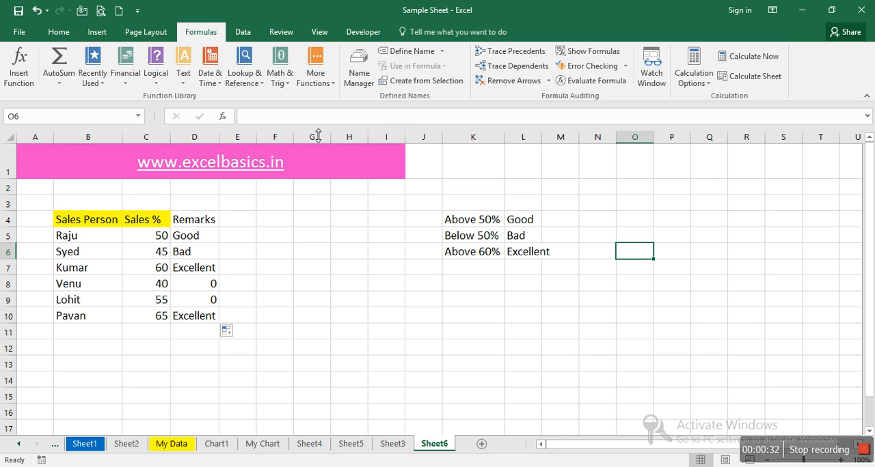
{"action": "left_click", "coordinate": [243, 32]}
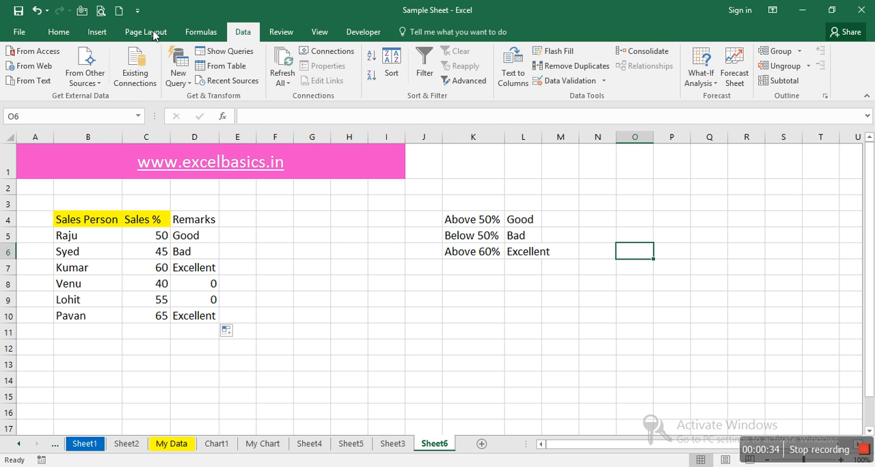
{"action": "left_click", "coordinate": [59, 32]}
{"action": "left_click", "coordinate": [96, 34]}
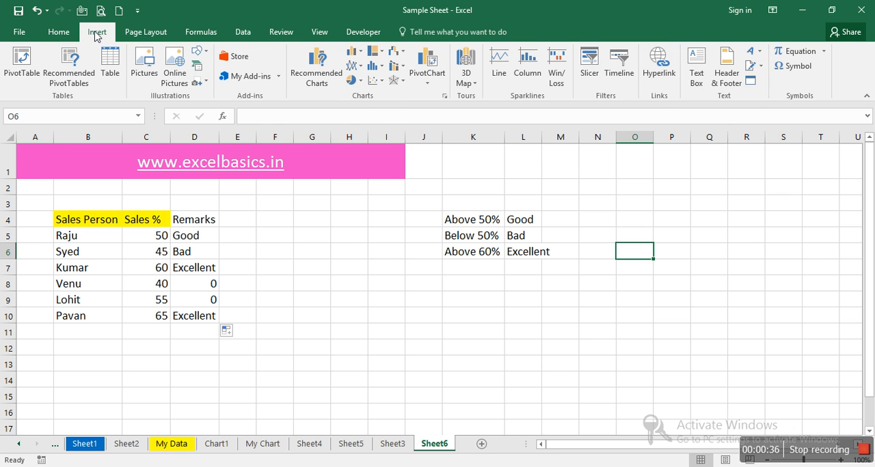
{"action": "left_click", "coordinate": [141, 33]}
{"action": "left_click", "coordinate": [196, 34]}
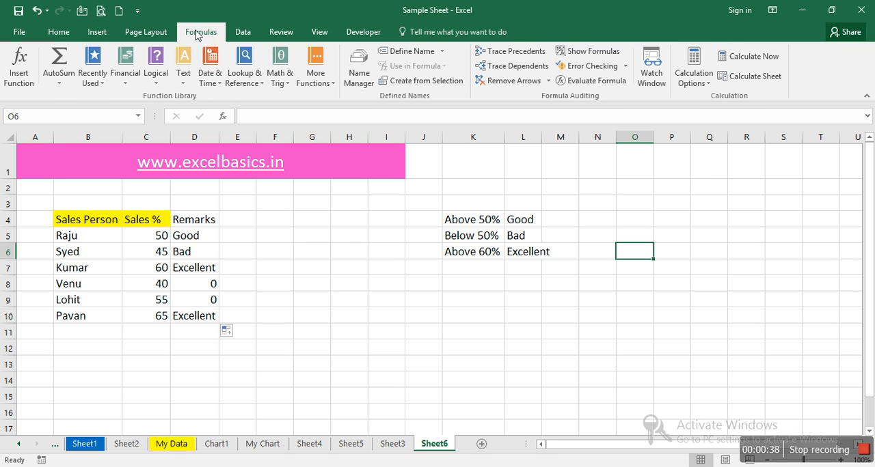
{"action": "left_click", "coordinate": [242, 34]}
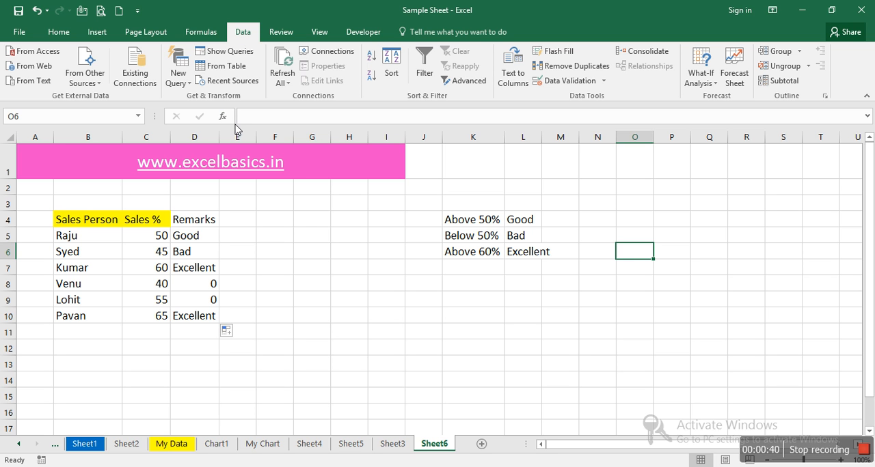
Step: View the data source chooser for importing from an Access database and close it without choosing a file
{"action": "left_click", "coordinate": [312, 241]}
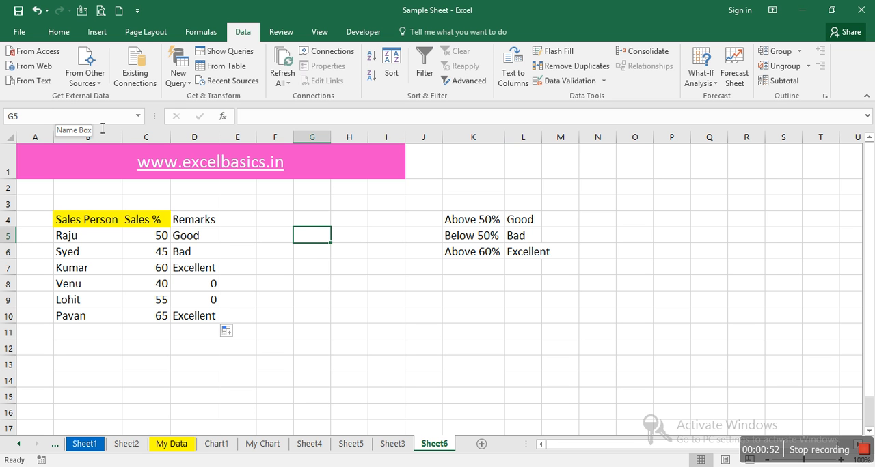
{"action": "left_click", "coordinate": [42, 58]}
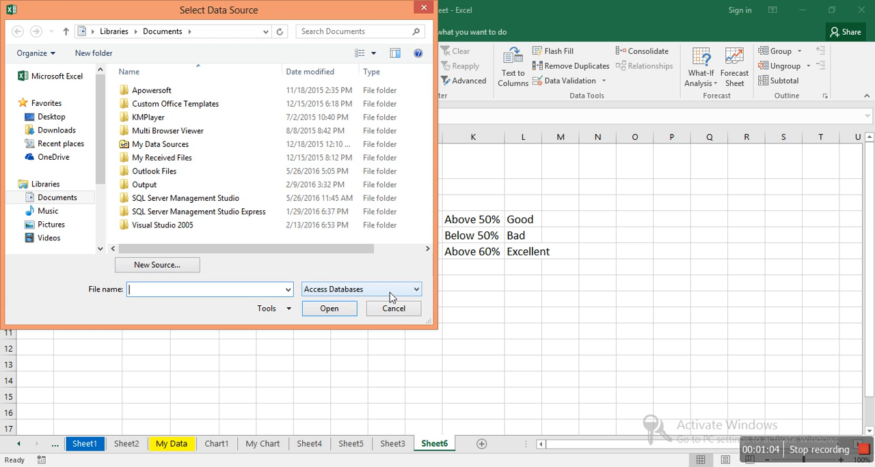
{"action": "left_click", "coordinate": [395, 309]}
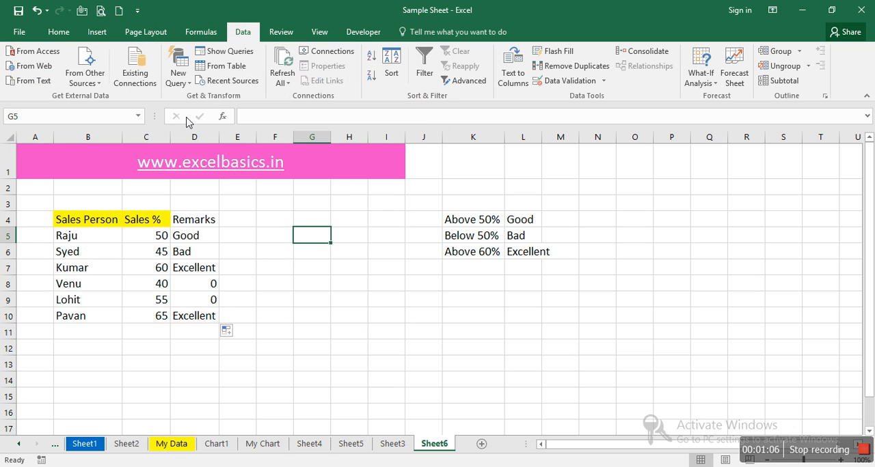
{"action": "left_click", "coordinate": [36, 66]}
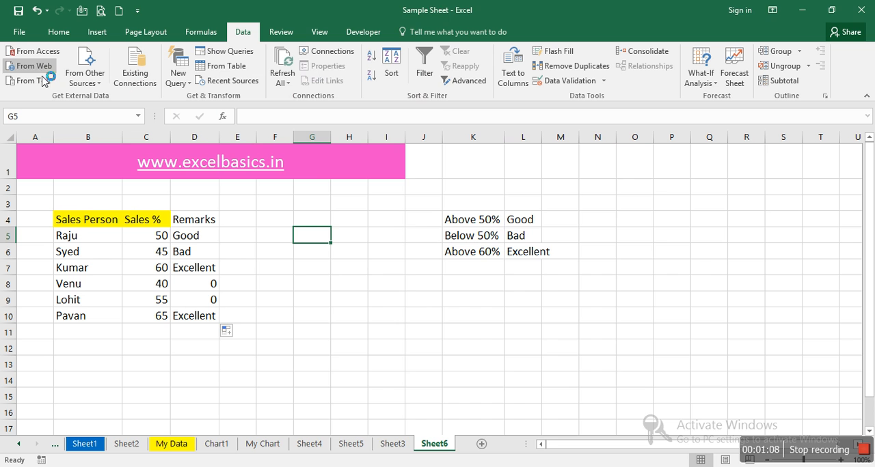
{"action": "left_click", "coordinate": [532, 211]}
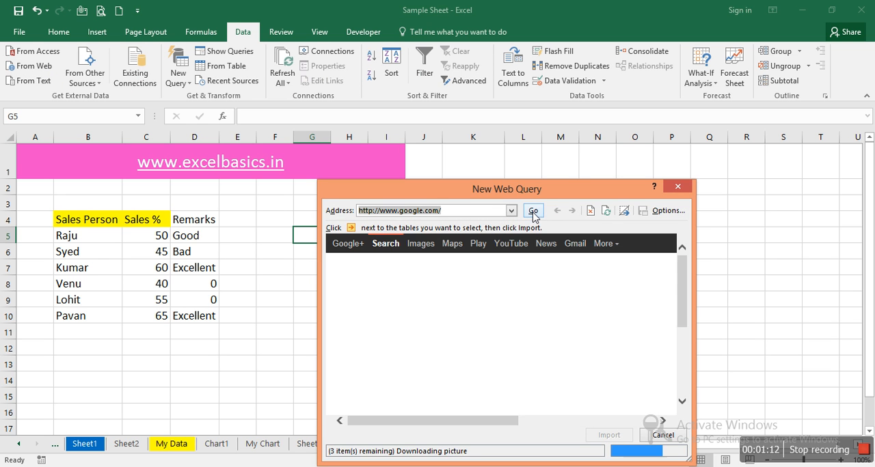
{"action": "left_click", "coordinate": [533, 212]}
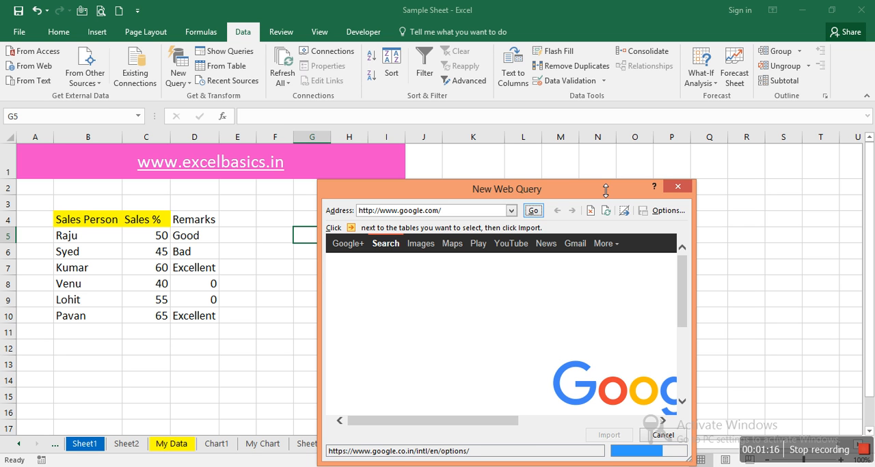
{"action": "left_click_drag", "start_coordinate": [601, 189], "coordinate": [591, 114]}
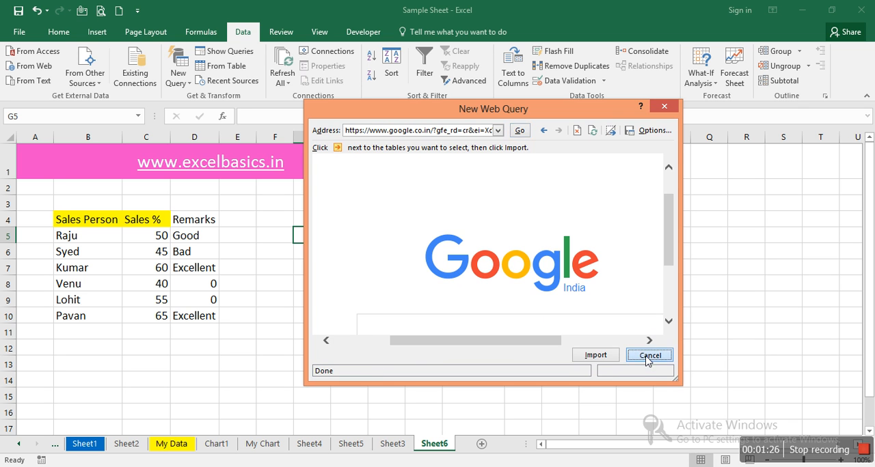
{"action": "left_click", "coordinate": [647, 356]}
Step: Start importing the text file same page.txt from the Desktop folder
{"action": "left_click", "coordinate": [457, 298]}
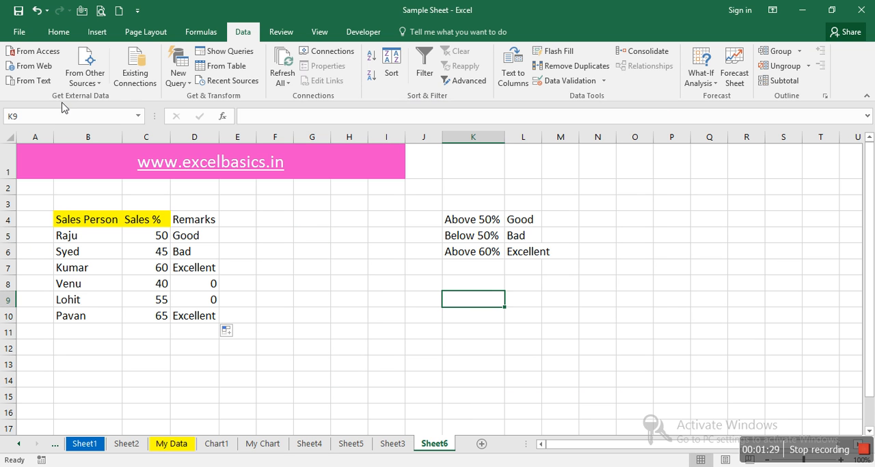
{"action": "left_click", "coordinate": [34, 81]}
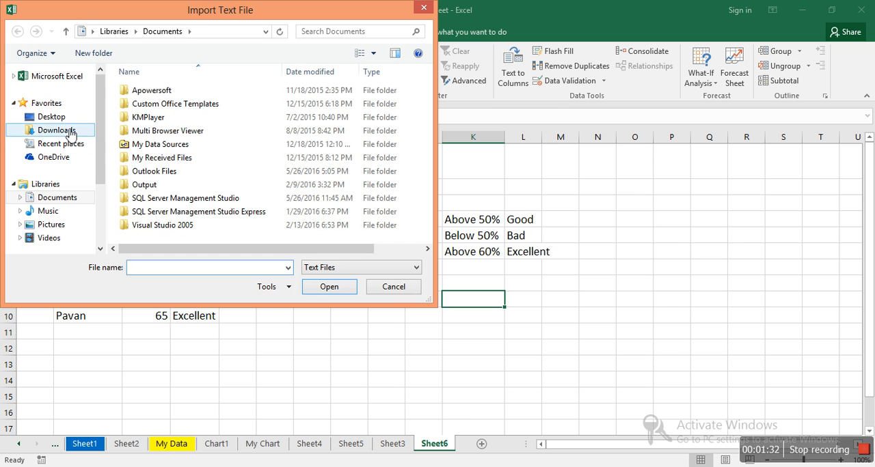
{"action": "left_click", "coordinate": [66, 120]}
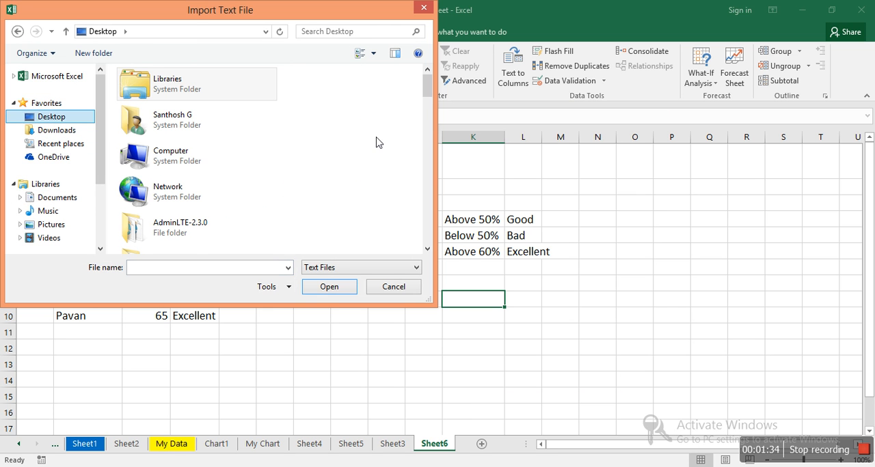
{"action": "left_click_drag", "start_coordinate": [426, 86], "coordinate": [410, 243]}
{"action": "double_click", "coordinate": [214, 211]}
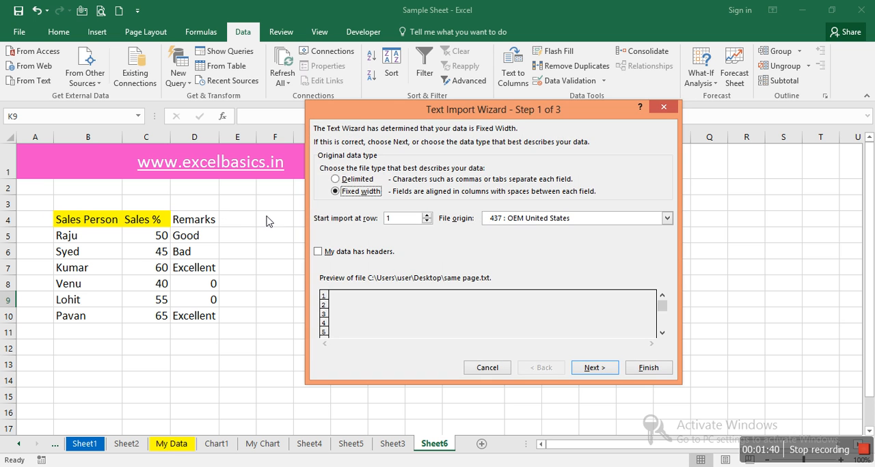
Step: Complete the text import as fixed width with the suggested column breaks, placing the data at cell S4 of the existing worksheet Sheet6
{"action": "left_click", "coordinate": [585, 368]}
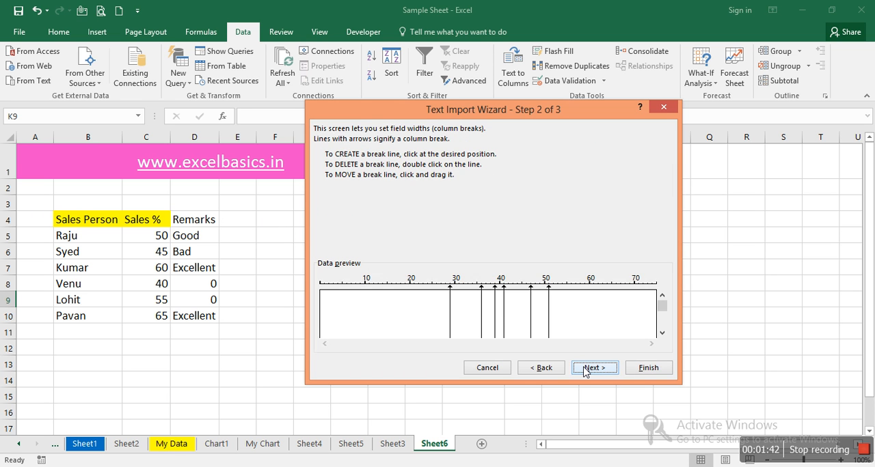
{"action": "left_click", "coordinate": [585, 369]}
{"action": "left_click", "coordinate": [642, 369]}
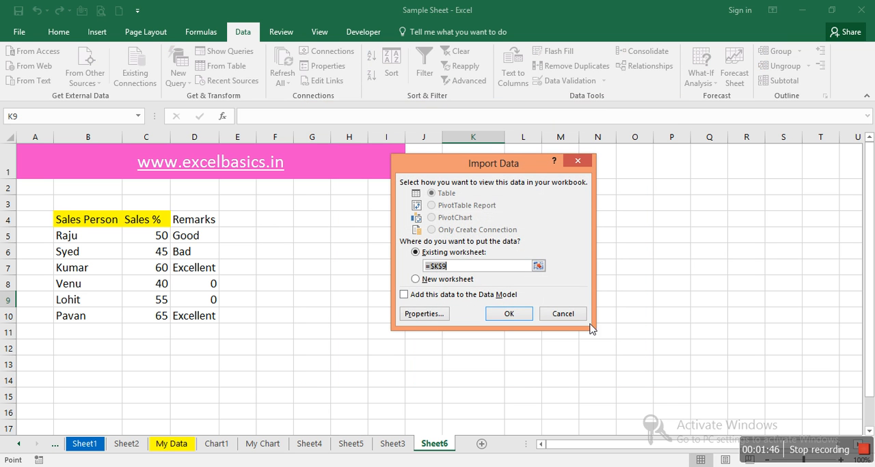
{"action": "left_click", "coordinate": [786, 224]}
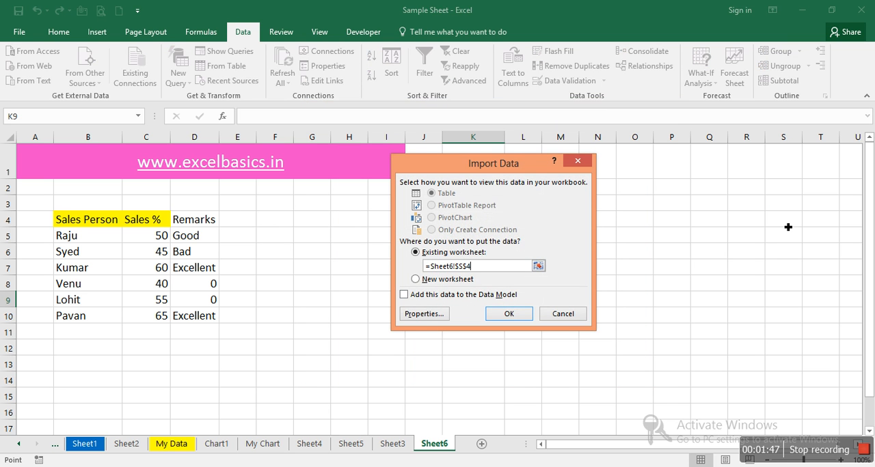
{"action": "left_click", "coordinate": [509, 314]}
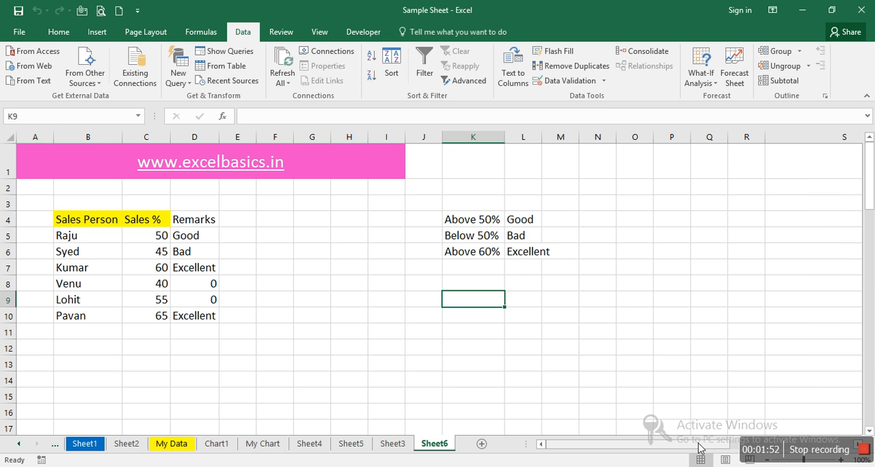
Step: Examine column S of Sheet6 for the imported text data
{"action": "scroll", "coordinate": [699, 448], "scroll_direction": "right", "scroll_amount": 3}
{"action": "left_click", "coordinate": [581, 226]}
{"action": "key", "text": "Page_Down"}
{"action": "key", "text": "Down"}
{"action": "key", "text": "Down"}
{"action": "key", "text": "Down"}
{"action": "key", "text": "Down"}
{"action": "key", "text": "Down"}
{"action": "key", "text": "Down"}
{"action": "key", "text": "Down"}
{"action": "key", "text": "Down"}
{"action": "key", "text": "Down"}
{"action": "key", "text": "Down"}
{"action": "key", "text": "Down"}
{"action": "key", "text": "Down"}
{"action": "key", "text": "Down"}
{"action": "key", "text": "Down"}
{"action": "key", "text": "Down"}
{"action": "key", "text": "Down"}
{"action": "key", "text": "Down"}
{"action": "key", "text": "Down"}
{"action": "key", "text": "Down"}
{"action": "key", "text": "Down"}
{"action": "key", "text": "Down"}
{"action": "key", "text": "Up"}
{"action": "key", "text": "ctrl+Up"}
{"action": "key", "text": "ctrl+Up"}
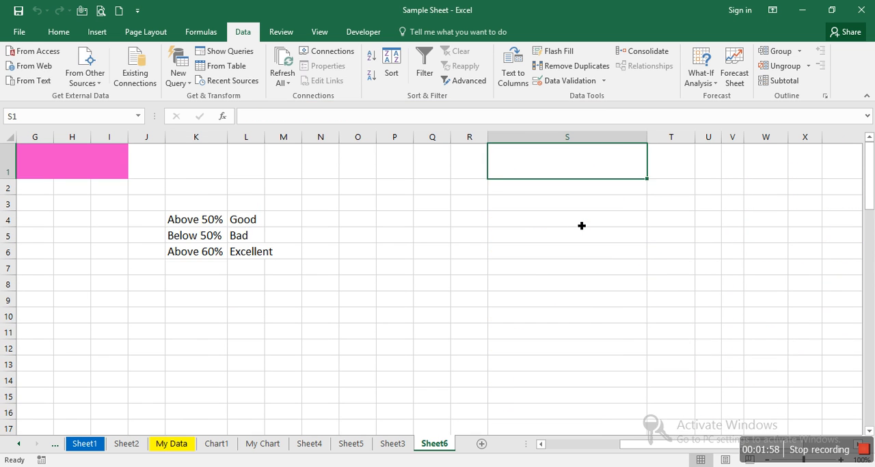
Step: Clear the imported text in column S from S19 downward, and undo the deletion
{"action": "key", "text": "ctrl+Down"}
{"action": "key", "text": "ctrl+shift+Down"}
{"action": "key", "text": "ctrl+shift+Down"}
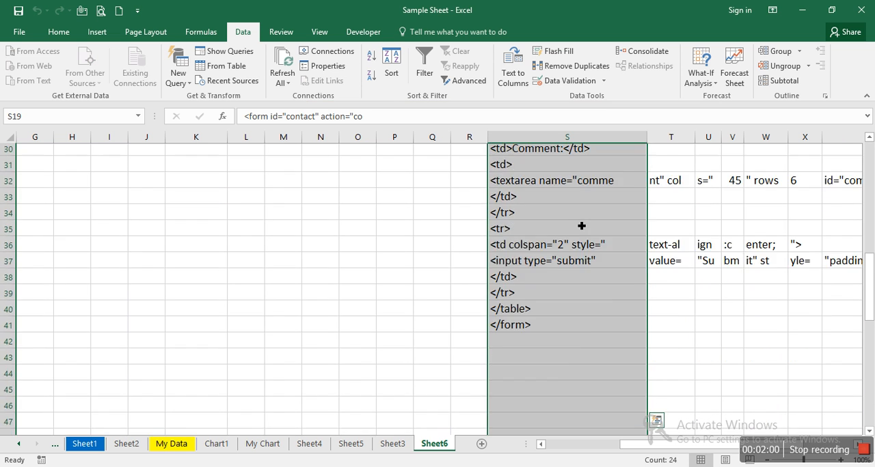
{"action": "key", "text": "Delete"}
{"action": "key", "text": "Right"}
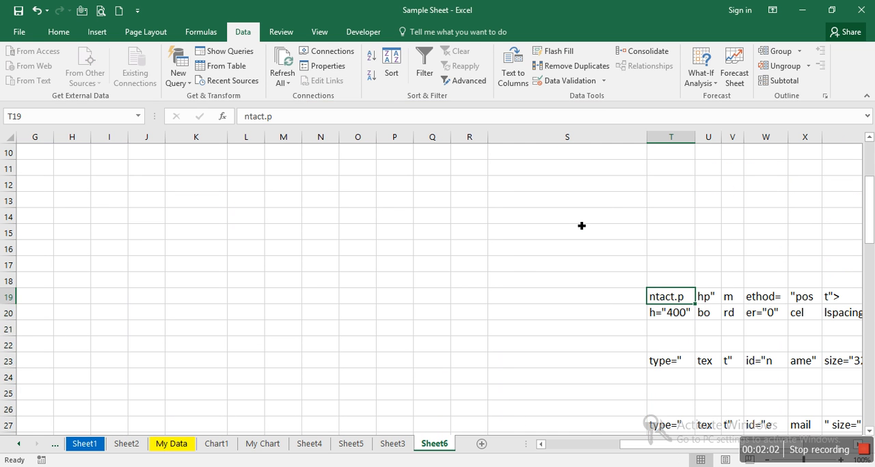
{"action": "key", "text": "ctrl+z"}
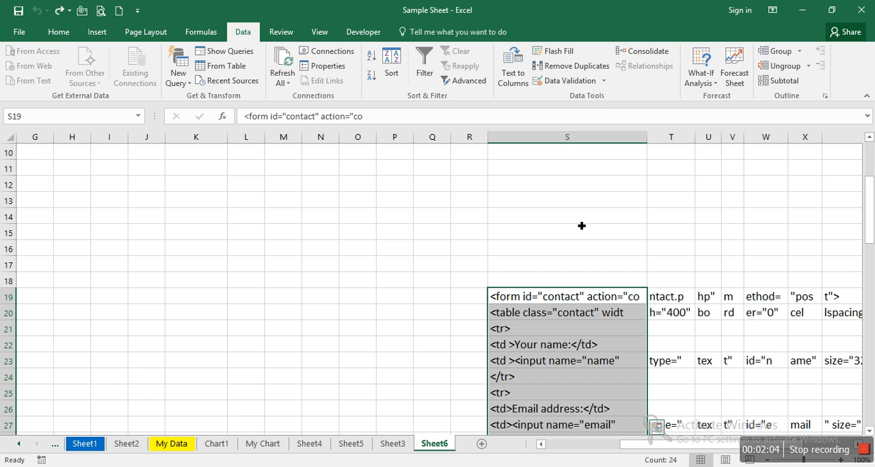
Step: Return to cell A1 and review the other external sources from which data can be imported
{"action": "left_click", "coordinate": [582, 217]}
{"action": "key", "text": "ctrl+Home"}
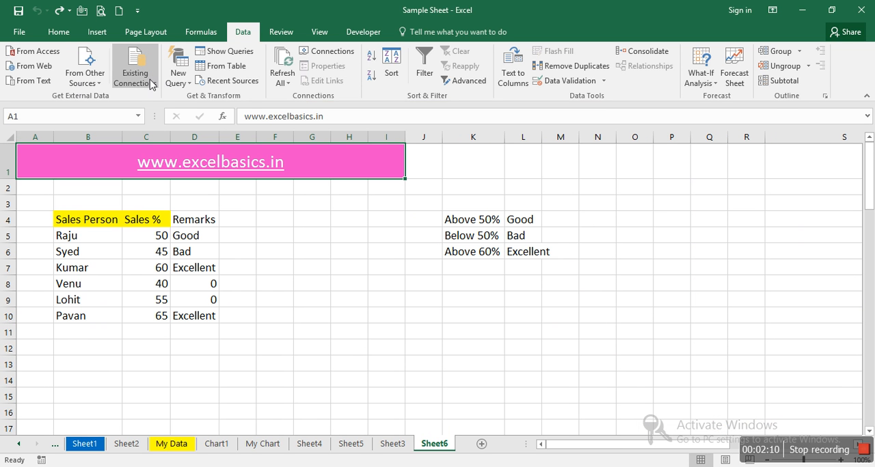
{"action": "left_click", "coordinate": [102, 86]}
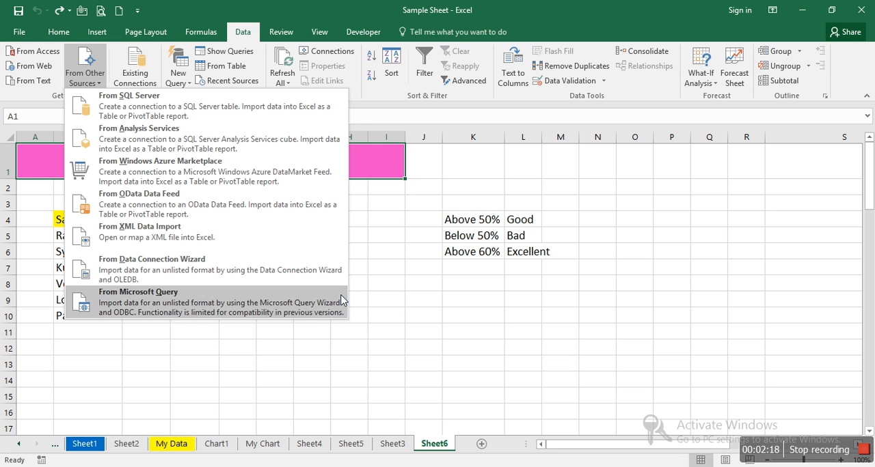
{"action": "left_click", "coordinate": [451, 361]}
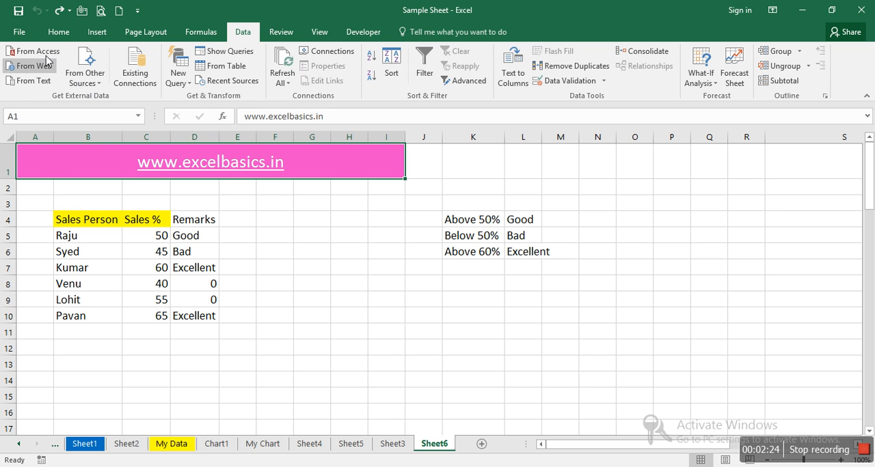
Step: Review the New Query options for importing from databases and for combining queries
{"action": "left_click", "coordinate": [186, 82]}
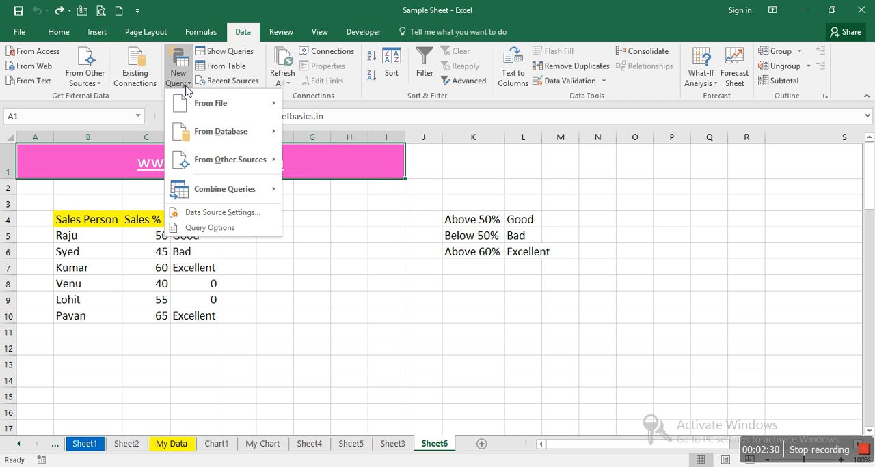
{"action": "left_click", "coordinate": [186, 88]}
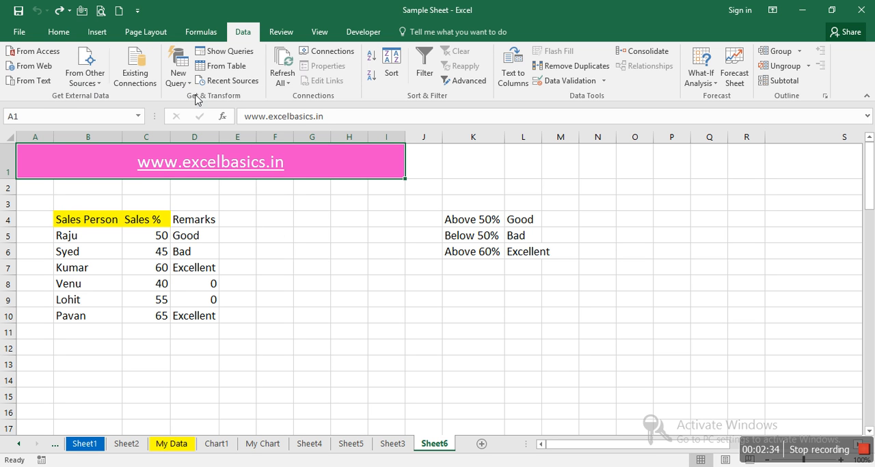
{"action": "left_click", "coordinate": [189, 87]}
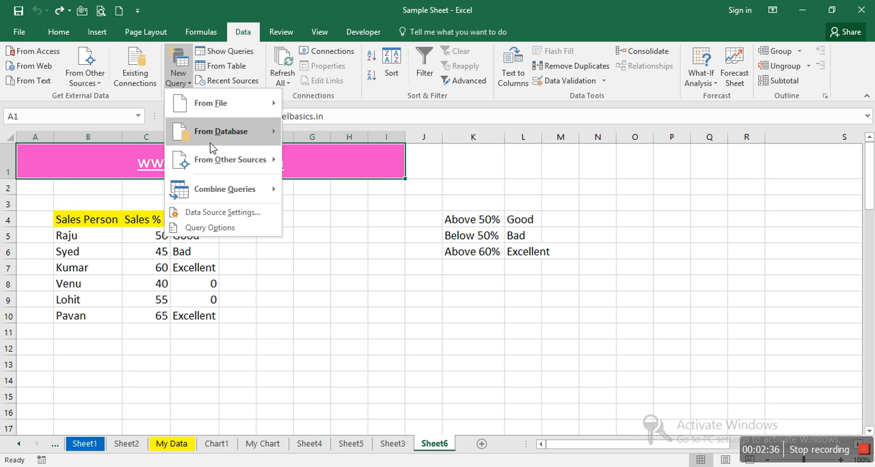
{"action": "mouse_move", "coordinate": [212, 145]}
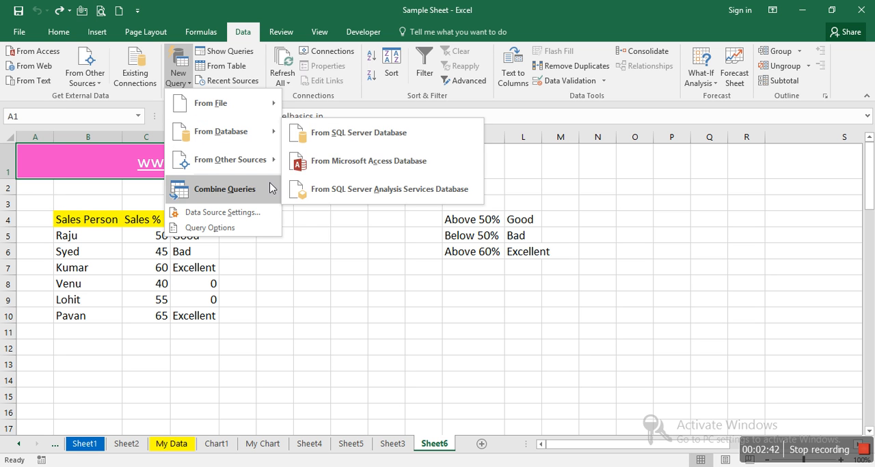
{"action": "mouse_move", "coordinate": [260, 198]}
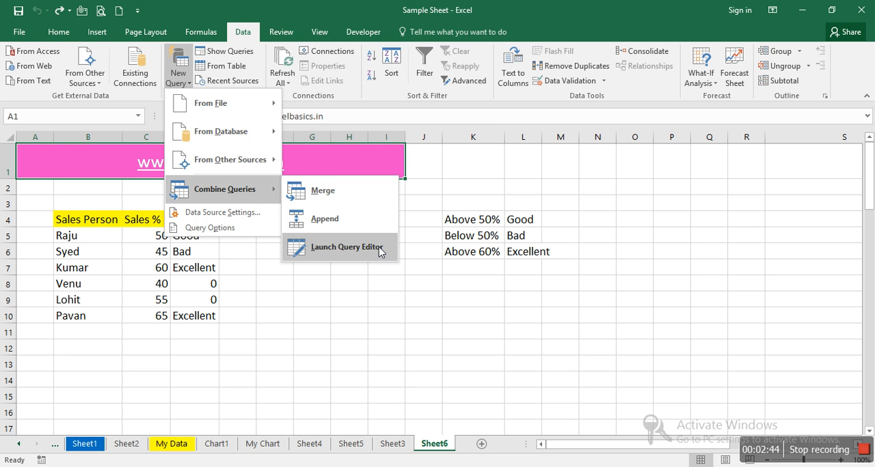
Step: Check the Create Table prompt for making a query from the header range, without creating the table
{"action": "left_click", "coordinate": [393, 332]}
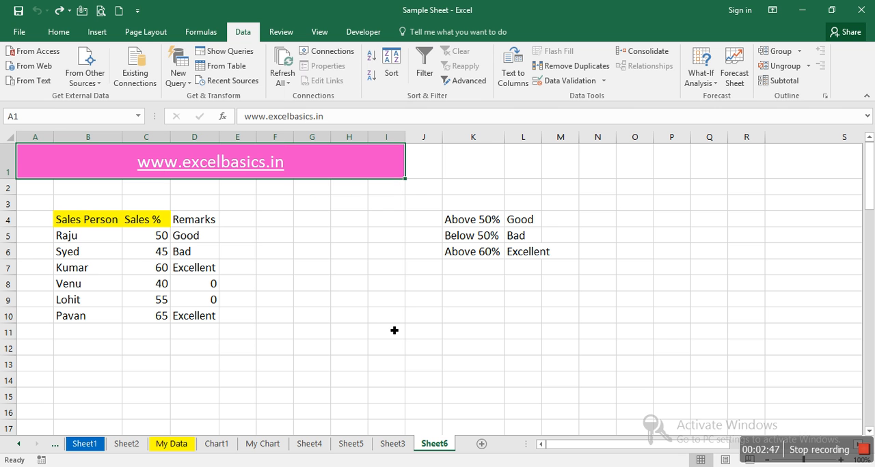
{"action": "left_click", "coordinate": [226, 70]}
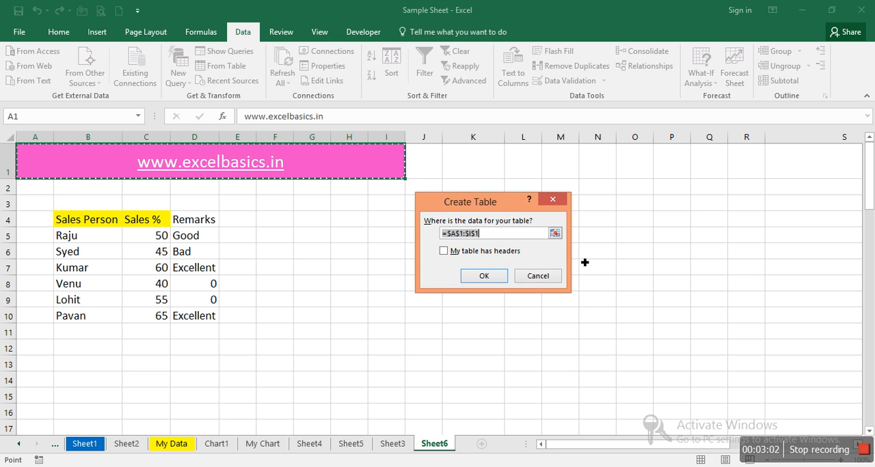
{"action": "left_click", "coordinate": [537, 279]}
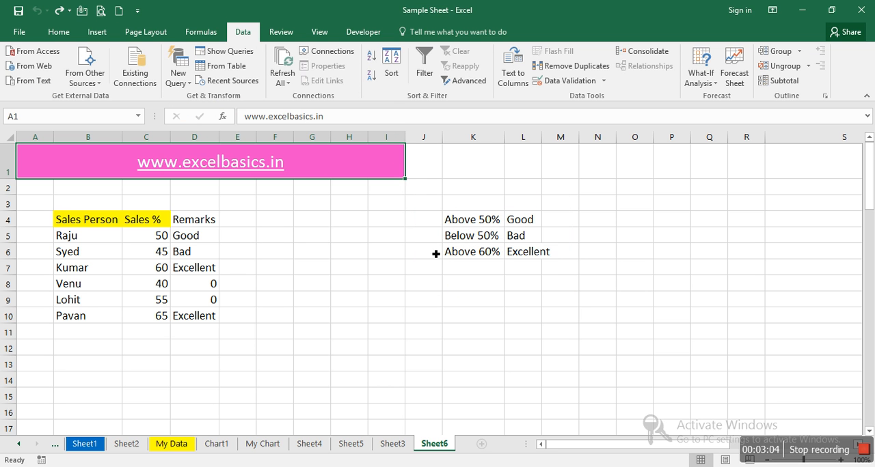
Step: Try to refresh all data connections in the workbook, cancelling the request for the text file
{"action": "left_click", "coordinate": [283, 67]}
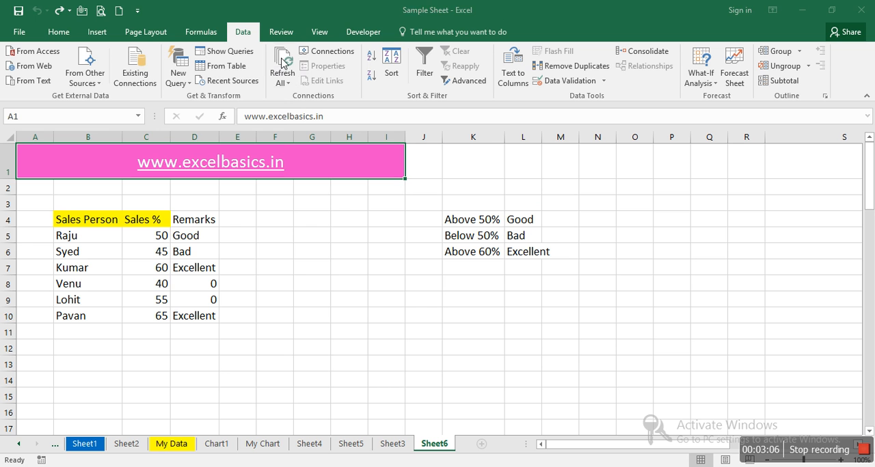
{"action": "left_click", "coordinate": [381, 287]}
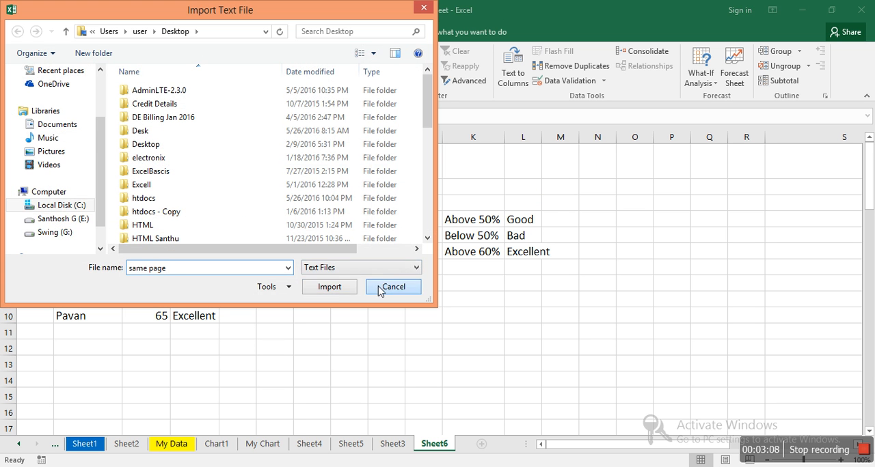
{"action": "left_click", "coordinate": [434, 282]}
{"action": "left_click", "coordinate": [290, 57]}
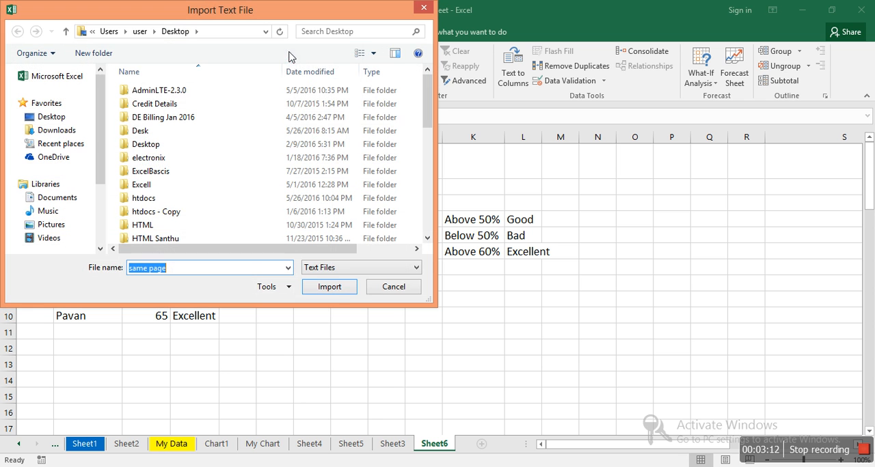
{"action": "left_click", "coordinate": [392, 292]}
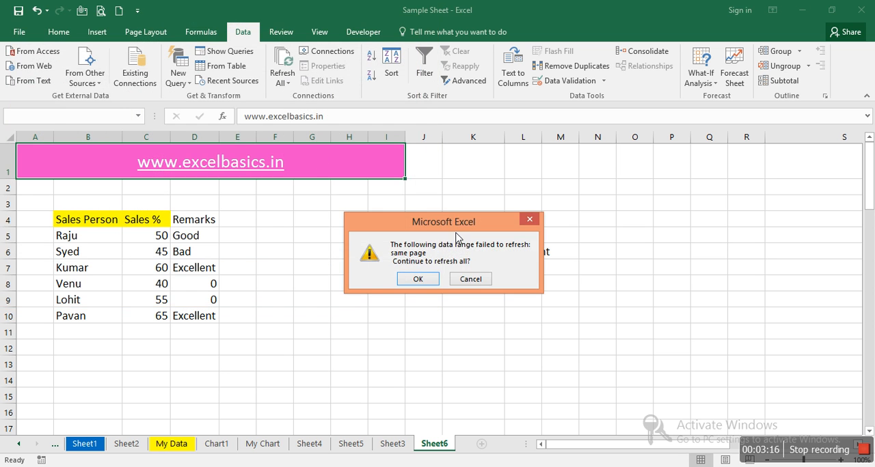
{"action": "left_click", "coordinate": [470, 279]}
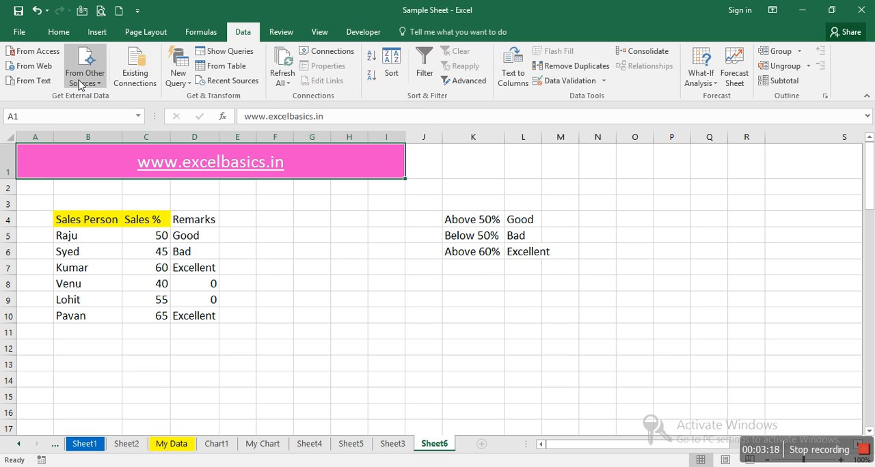
Step: Review the workbook's existing connections and the usage and definition properties of the "same page" connection
{"action": "left_click", "coordinate": [135, 83]}
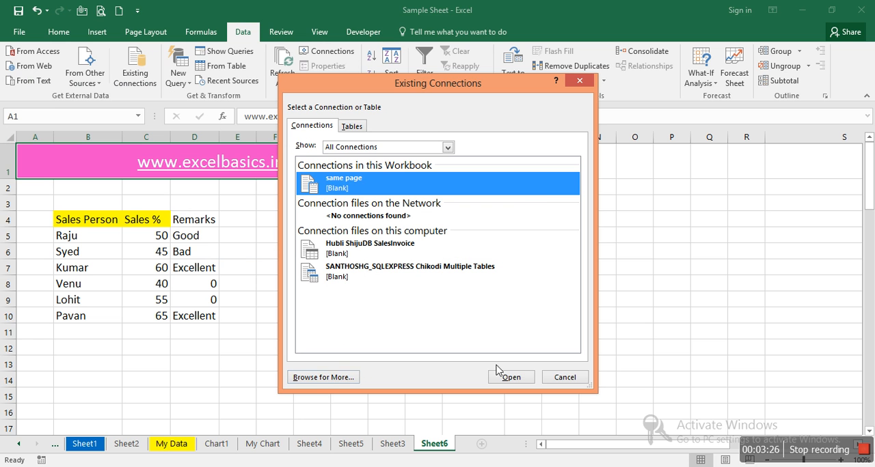
{"action": "right_click", "coordinate": [340, 179]}
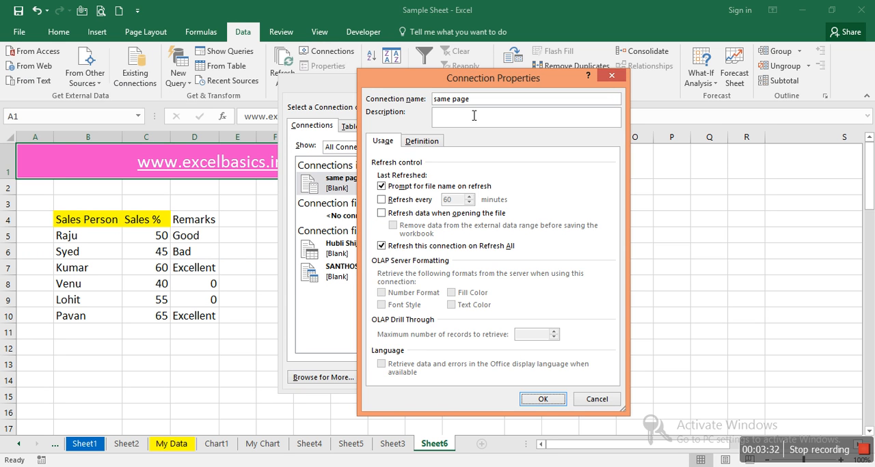
{"action": "left_click", "coordinate": [441, 142]}
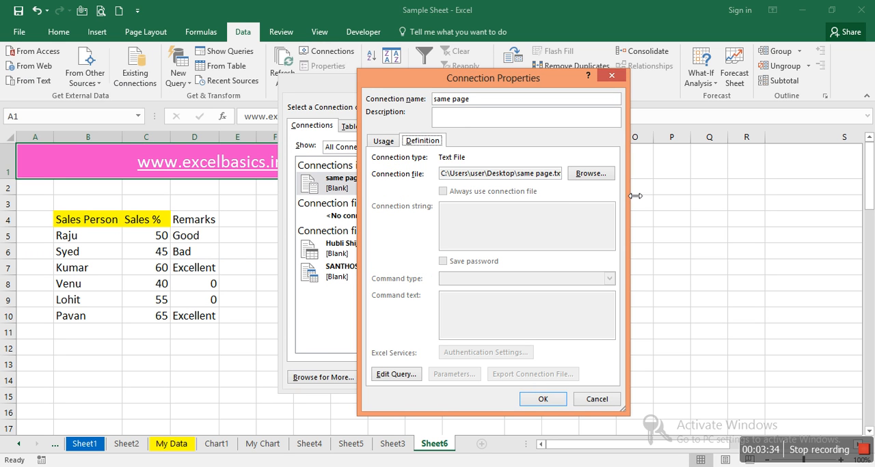
{"action": "left_click", "coordinate": [382, 146]}
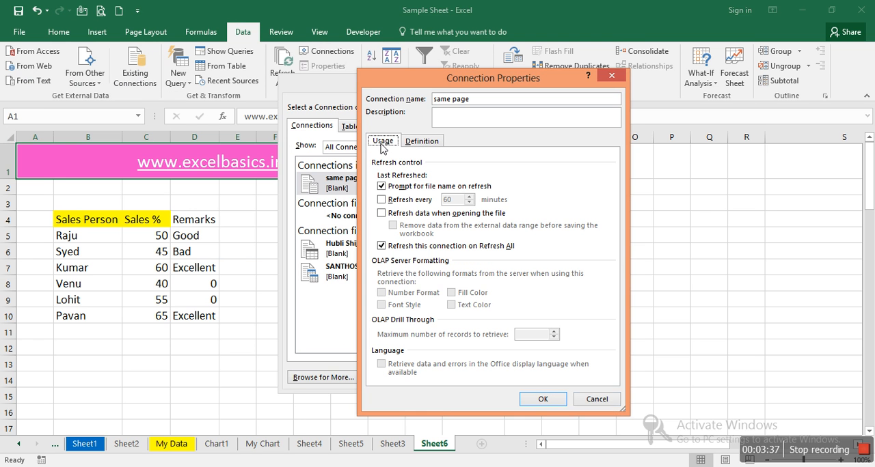
{"action": "left_click", "coordinate": [606, 401]}
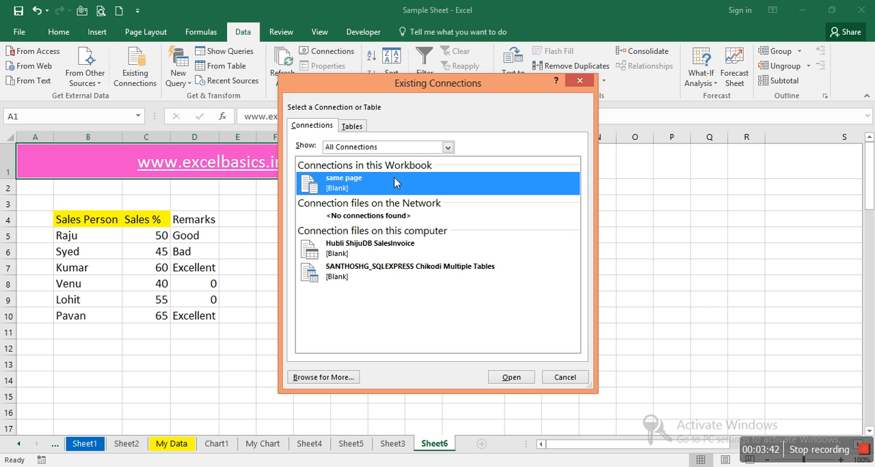
{"action": "left_click", "coordinate": [399, 148]}
{"action": "left_click", "coordinate": [398, 156]}
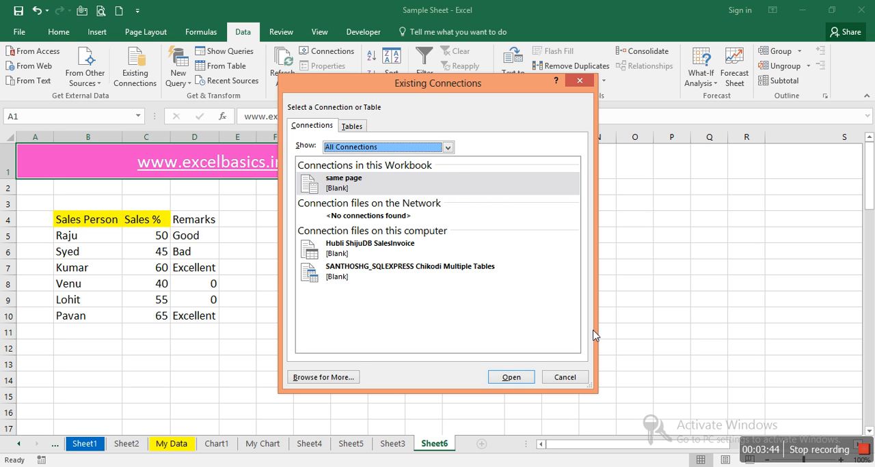
{"action": "left_click", "coordinate": [575, 379]}
{"action": "left_click", "coordinate": [403, 301]}
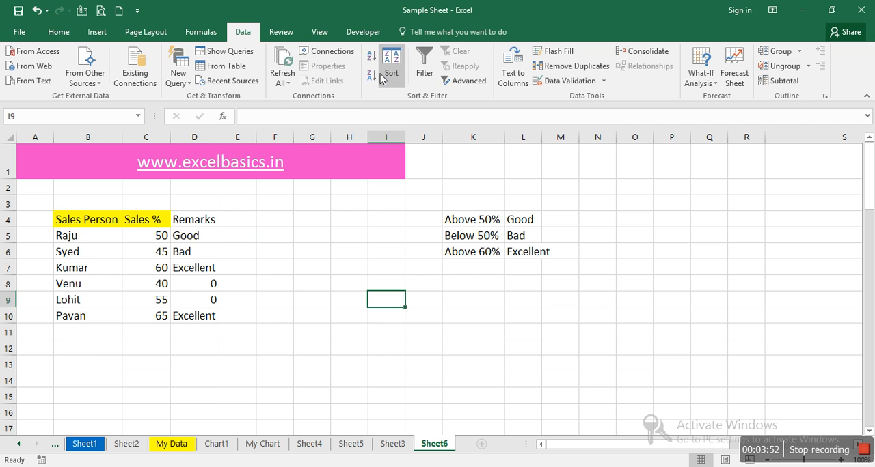
Step: Sort the Sheet3 table by its Month column from A to Z, and re-sort it from Z to A
{"action": "left_click", "coordinate": [392, 445]}
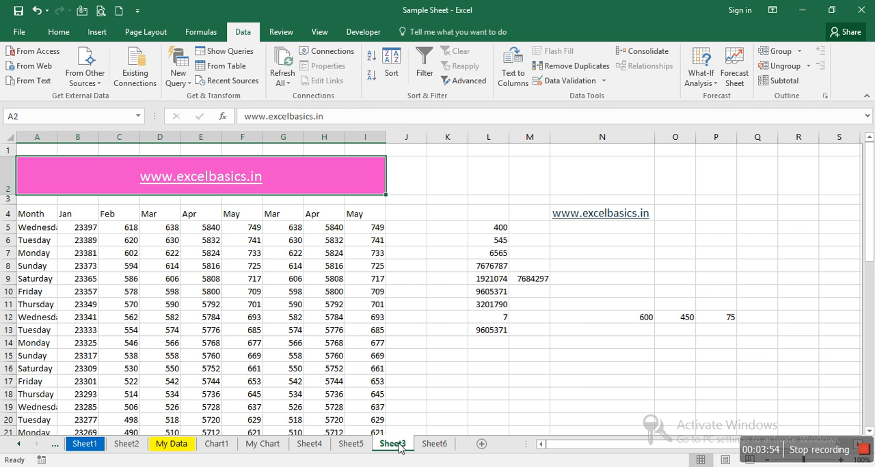
{"action": "left_click", "coordinate": [49, 216]}
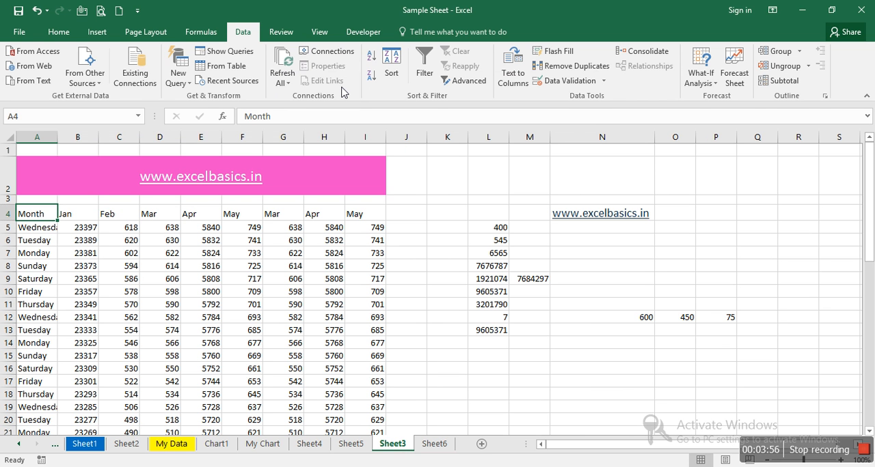
{"action": "left_click", "coordinate": [370, 60]}
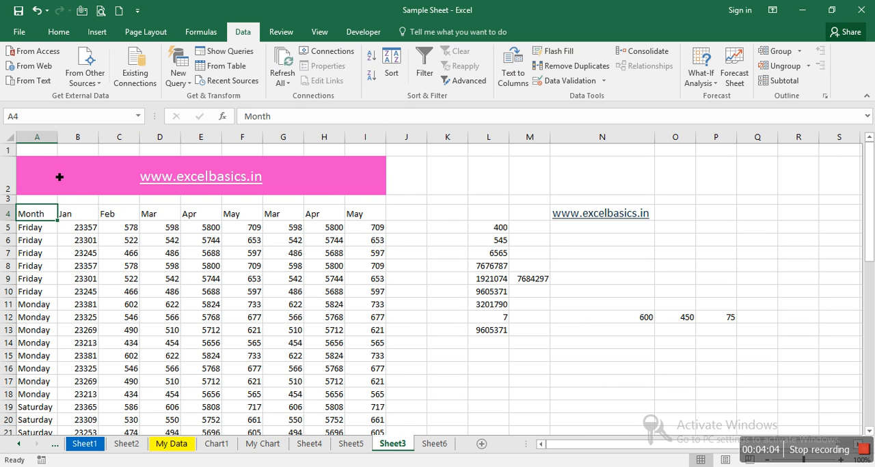
{"action": "left_click", "coordinate": [371, 77]}
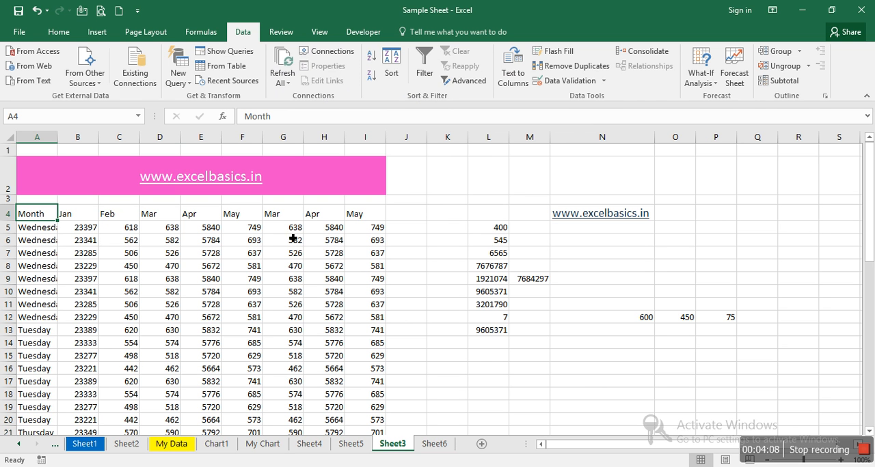
Step: Apply a two-level sort to the Sheet3 table by Jan and Feb values, both from largest to smallest
{"action": "left_click", "coordinate": [238, 217]}
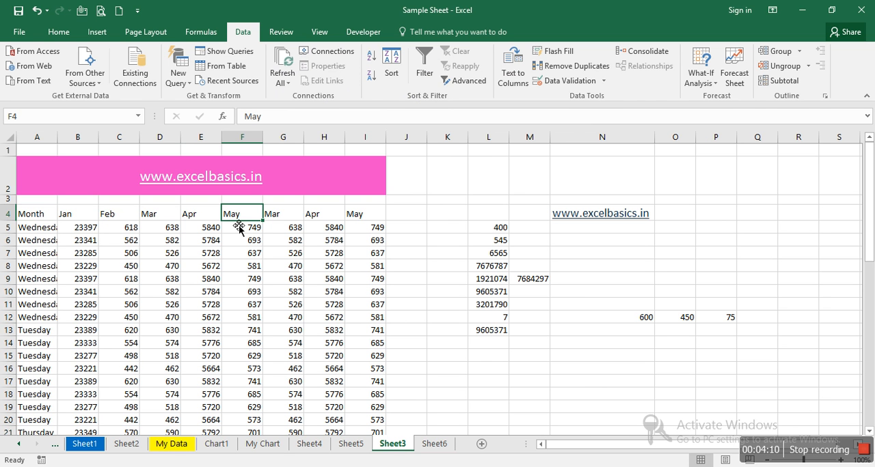
{"action": "left_click", "coordinate": [389, 71]}
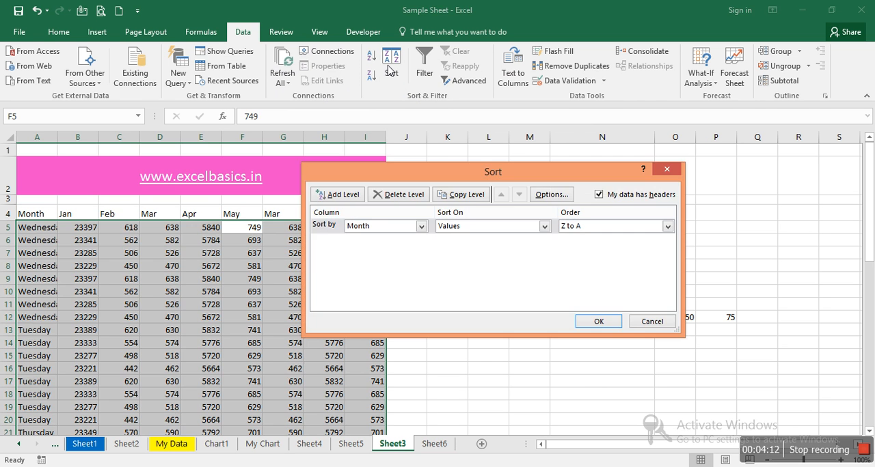
{"action": "left_click", "coordinate": [420, 227]}
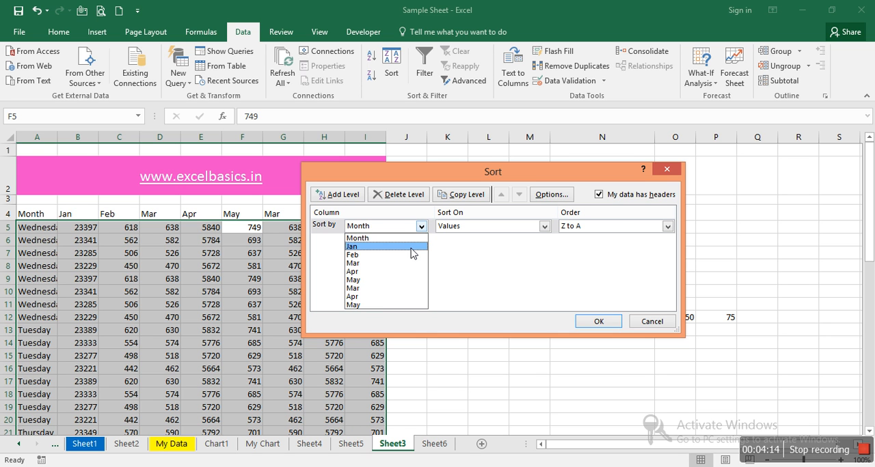
{"action": "left_click", "coordinate": [412, 247]}
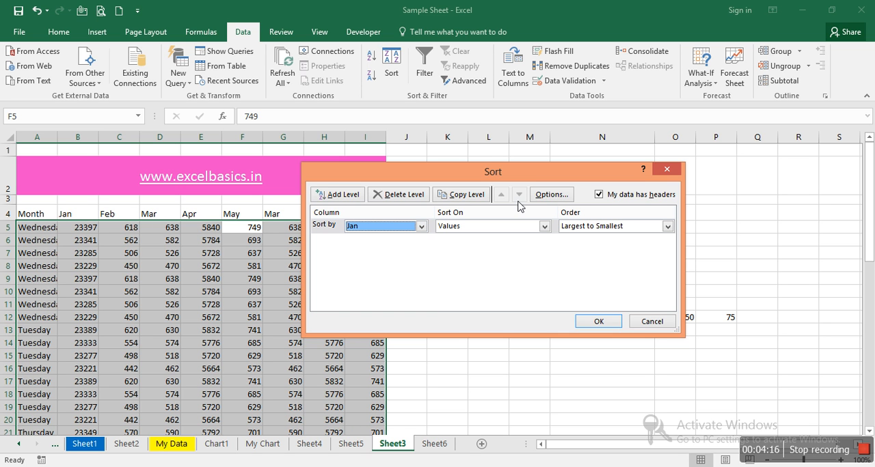
{"action": "left_click", "coordinate": [345, 200]}
{"action": "left_click", "coordinate": [376, 243]}
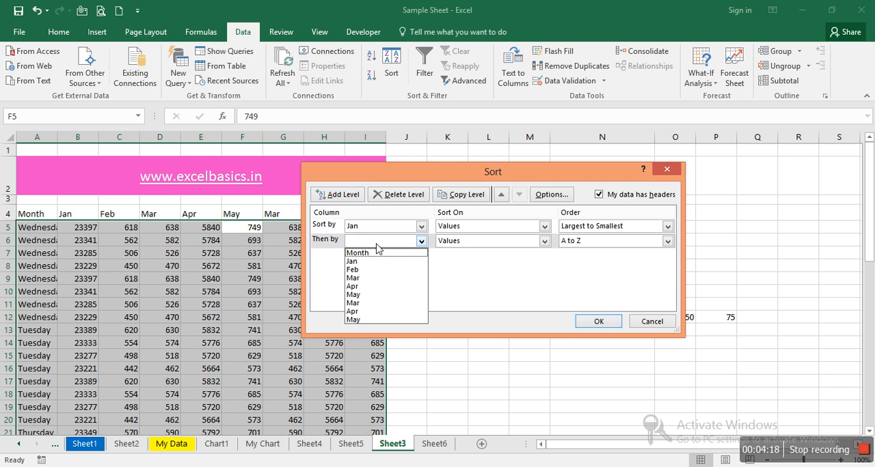
{"action": "left_click", "coordinate": [368, 271]}
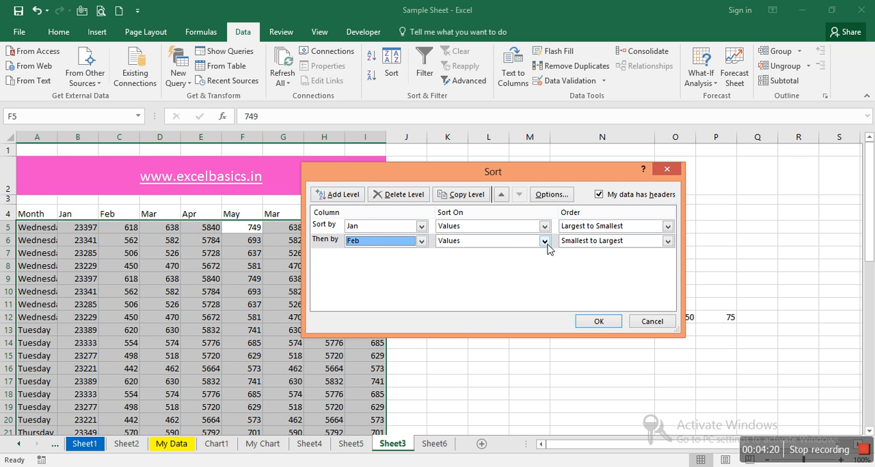
{"action": "left_click", "coordinate": [611, 240]}
{"action": "left_click", "coordinate": [596, 264]}
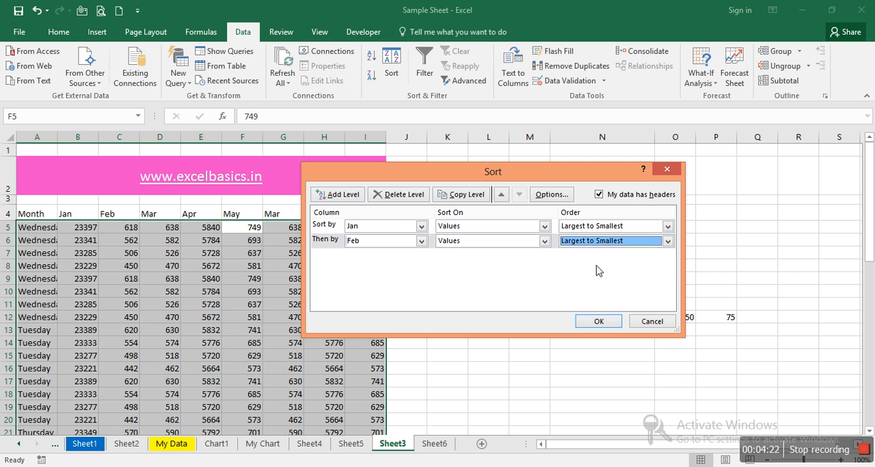
{"action": "left_click", "coordinate": [599, 323]}
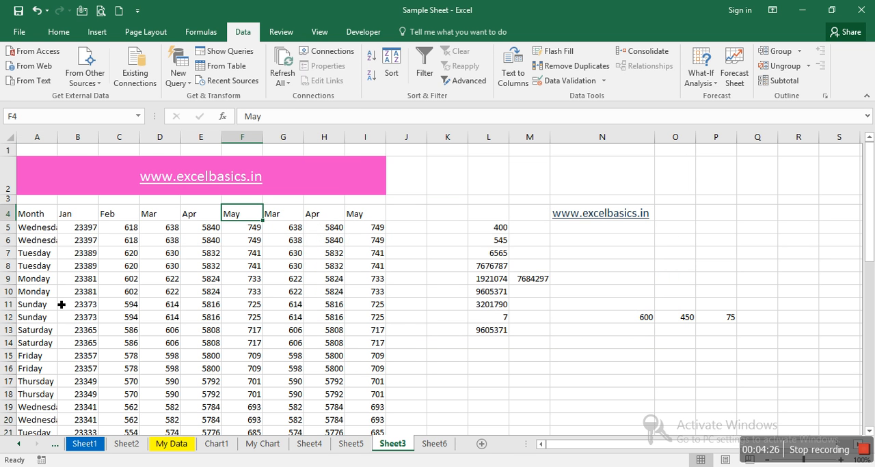
Step: Review the table's sort levels and the Advanced Filter options without applying any changes
{"action": "left_click", "coordinate": [395, 71]}
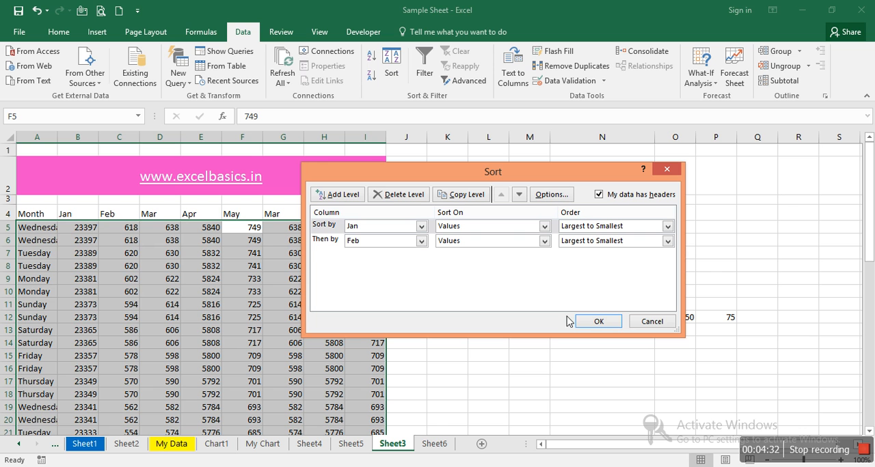
{"action": "left_click", "coordinate": [652, 322]}
{"action": "left_click", "coordinate": [464, 80]}
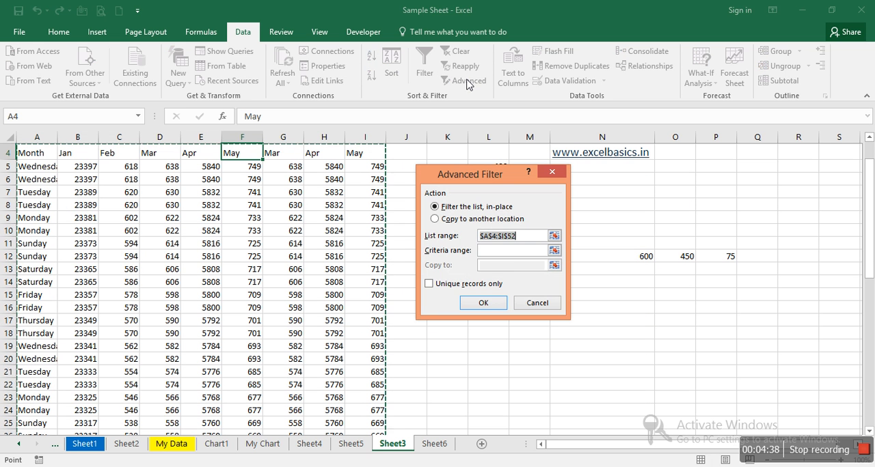
{"action": "left_click", "coordinate": [536, 303]}
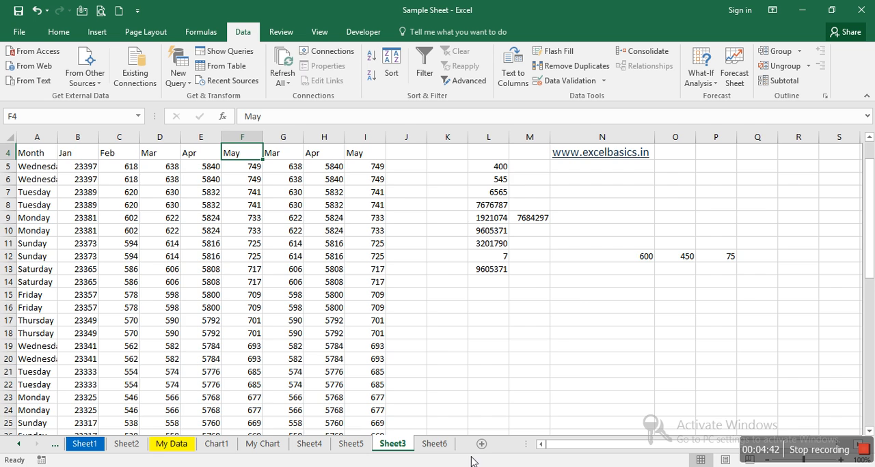
Step: On Sheet6, clear the sales rows in B7:D10 and the Remarks entries in D4:D6
{"action": "left_click", "coordinate": [431, 443]}
{"action": "left_click", "coordinate": [477, 298]}
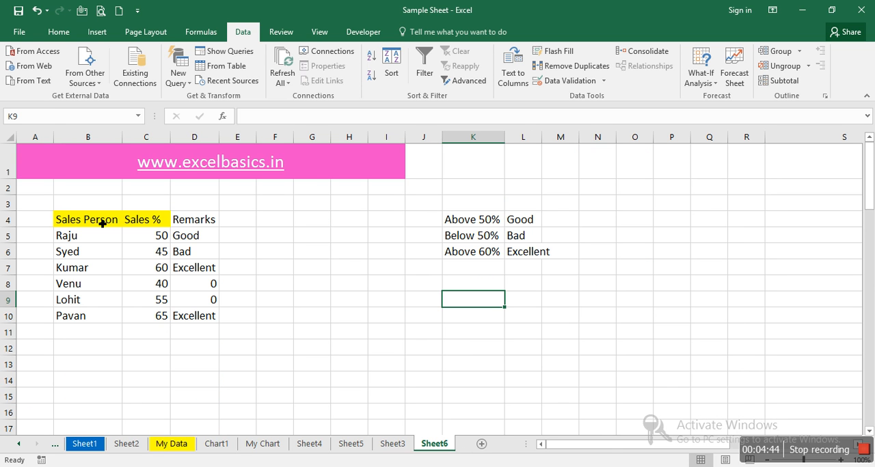
{"action": "left_click_drag", "start_coordinate": [60, 267], "coordinate": [202, 320]}
{"action": "key", "text": "Delete"}
{"action": "left_click_drag", "start_coordinate": [199, 219], "coordinate": [201, 249]}
{"action": "key", "text": "Delete"}
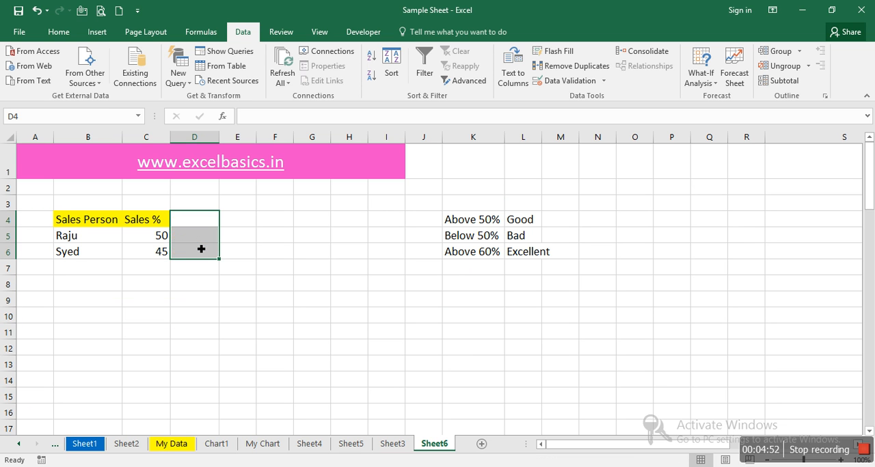
Step: Copy the Sales Person and Sales % headers from B4:C4 to B9:C9
{"action": "left_click", "coordinate": [101, 226]}
{"action": "key", "text": "shift+Right"}
{"action": "key", "text": "ctrl+c"}
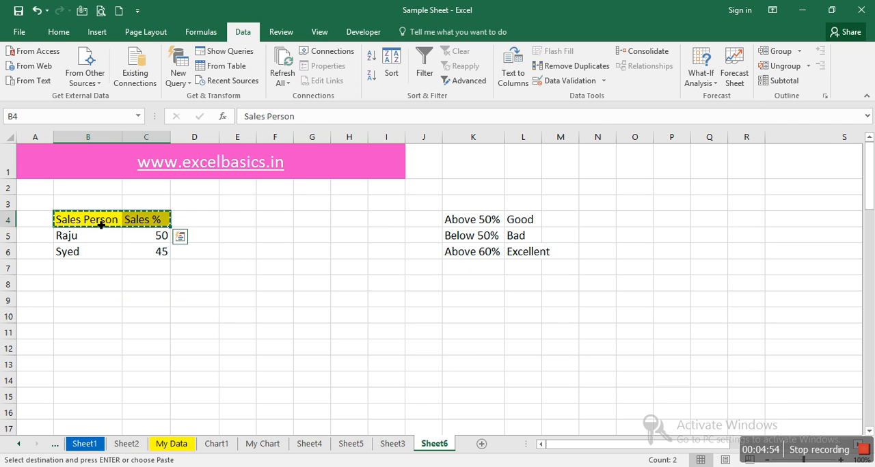
{"action": "key", "text": "Down"}
{"action": "key", "text": "Down"}
{"action": "key", "text": "Down"}
{"action": "key", "text": "Down"}
{"action": "key", "text": "Down"}
{"action": "key", "text": "ctrl+v"}
{"action": "key", "text": "Down"}
{"action": "key", "text": "Escape"}
Step: Enter =>48 as the Sales % criterion in C10, accepting the suggested formula correction to =48
{"action": "key", "text": "Right"}
{"action": "type", "text": "="}
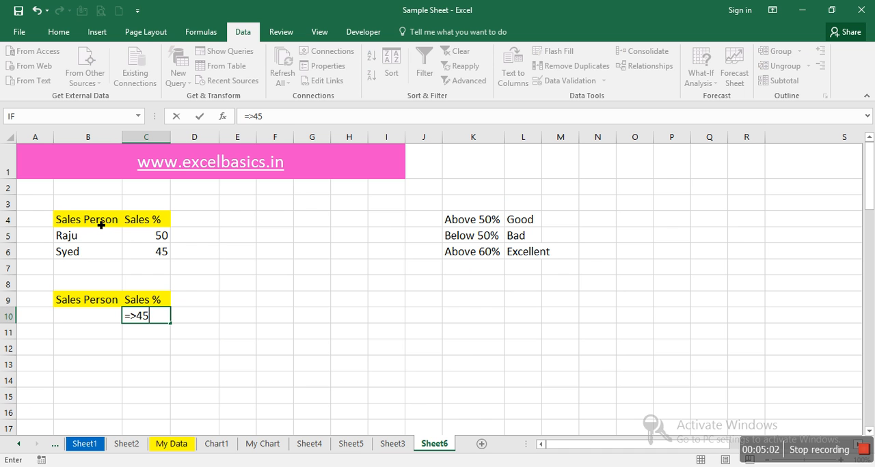
{"action": "type", "text": ">4"}
{"action": "key", "text": "BackSpace"}
{"action": "key", "text": "Return"}
{"action": "key", "text": "Return"}
{"action": "key", "text": "Up"}
{"action": "left_click", "coordinate": [252, 119]}
{"action": "type", "text": ">"}
{"action": "key", "text": "Return"}
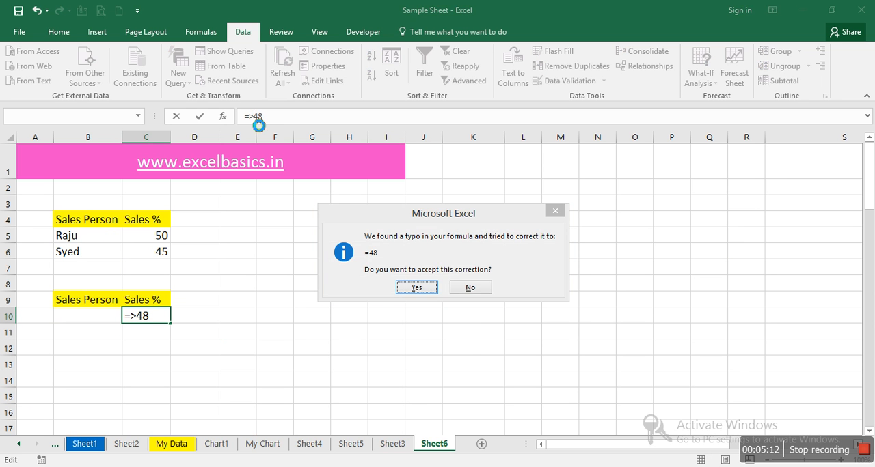
{"action": "key", "text": "Return"}
{"action": "key", "text": "Up"}
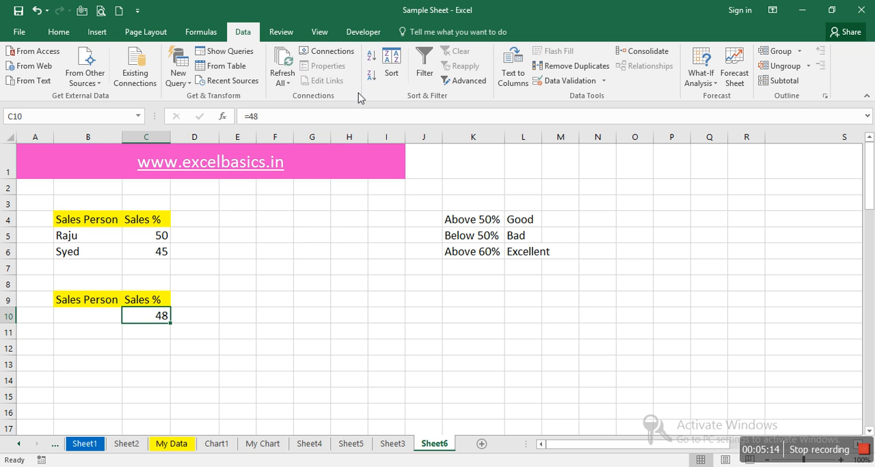
Step: Apply an in-place Advanced Filter to the list B4:C6 using B9:C10 as the criteria range
{"action": "left_click", "coordinate": [467, 81]}
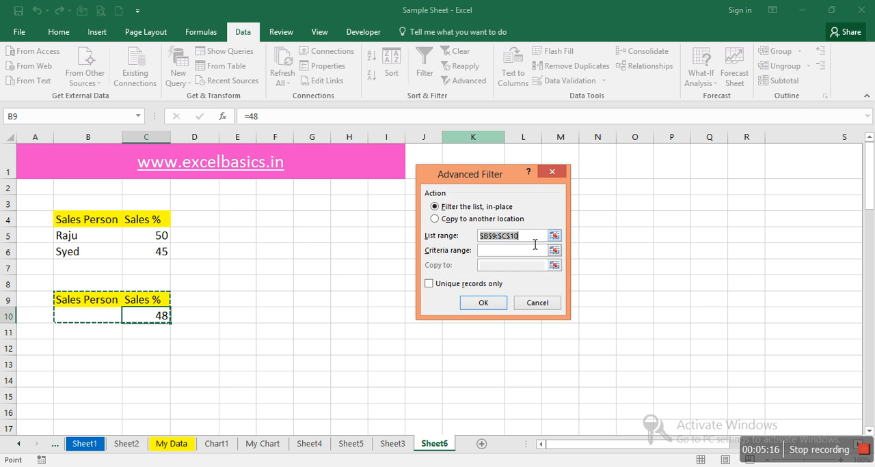
{"action": "left_click_drag", "start_coordinate": [71, 221], "coordinate": [166, 251]}
{"action": "left_click", "coordinate": [499, 250]}
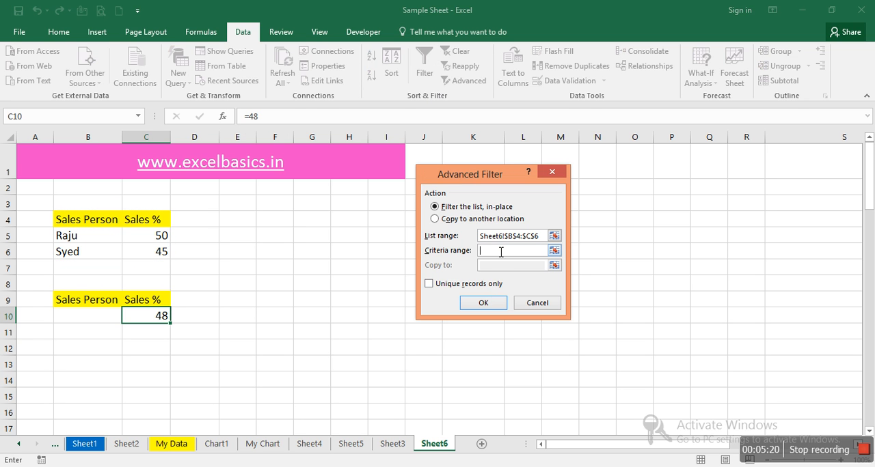
{"action": "left_click_drag", "start_coordinate": [69, 300], "coordinate": [161, 325]}
{"action": "left_click", "coordinate": [507, 302]}
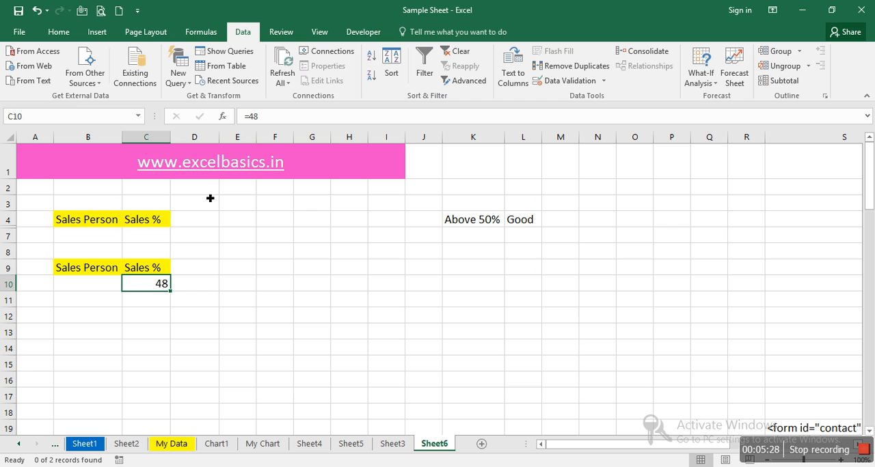
Step: Clear the filter from the sales list and recheck the Advanced Filter ranges without applying them
{"action": "left_click", "coordinate": [468, 60]}
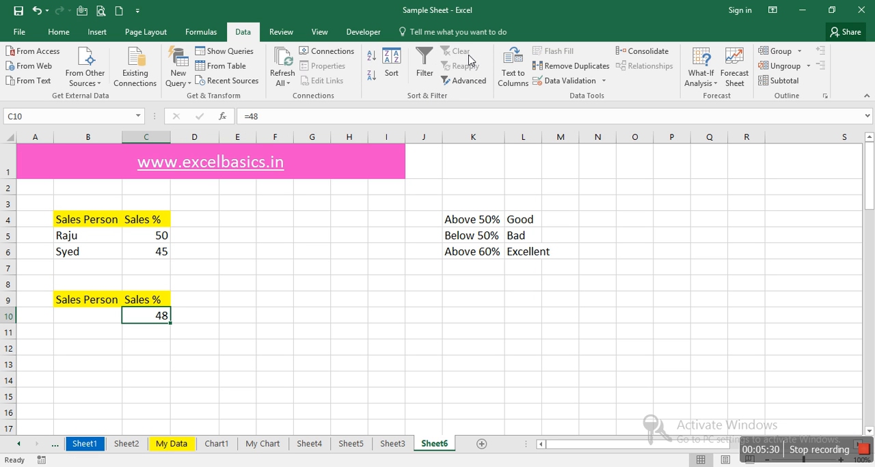
{"action": "left_click", "coordinate": [463, 81]}
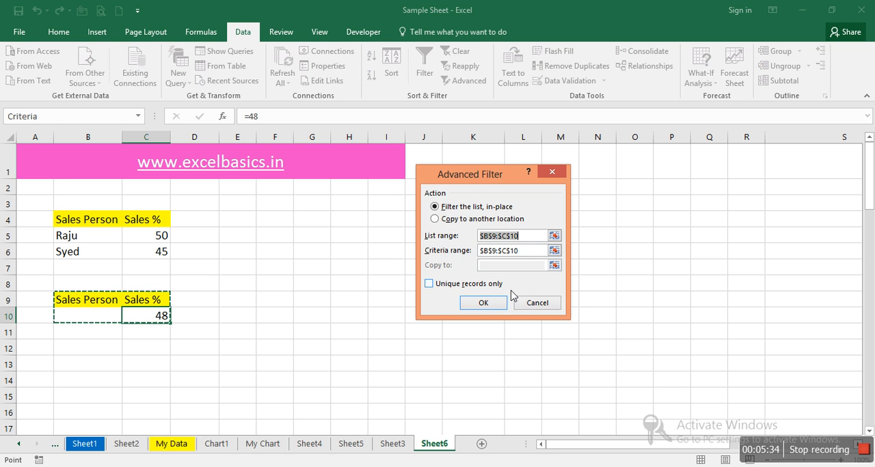
{"action": "left_click", "coordinate": [537, 305]}
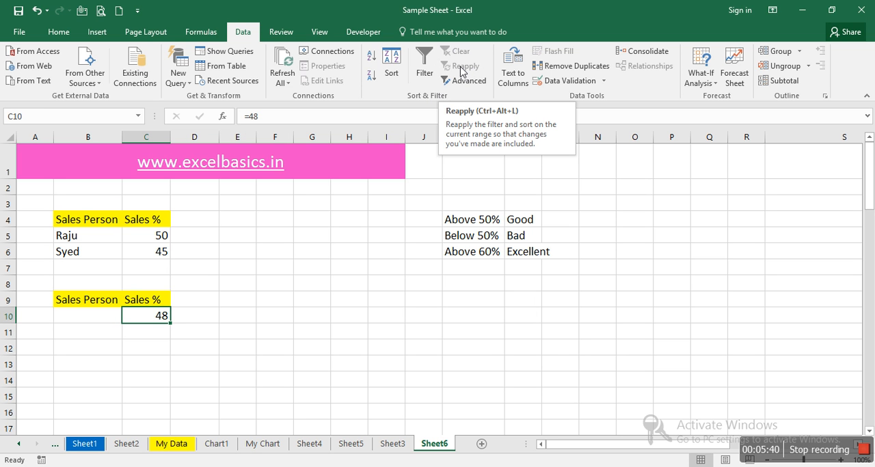
{"action": "left_click", "coordinate": [167, 355]}
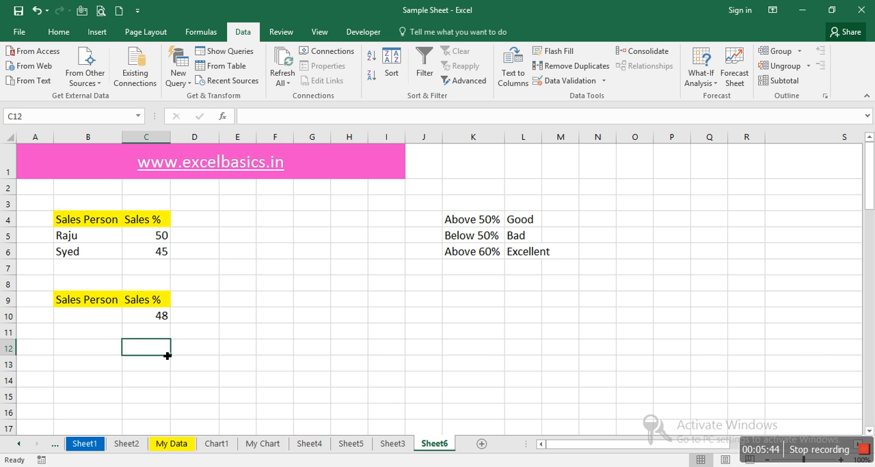